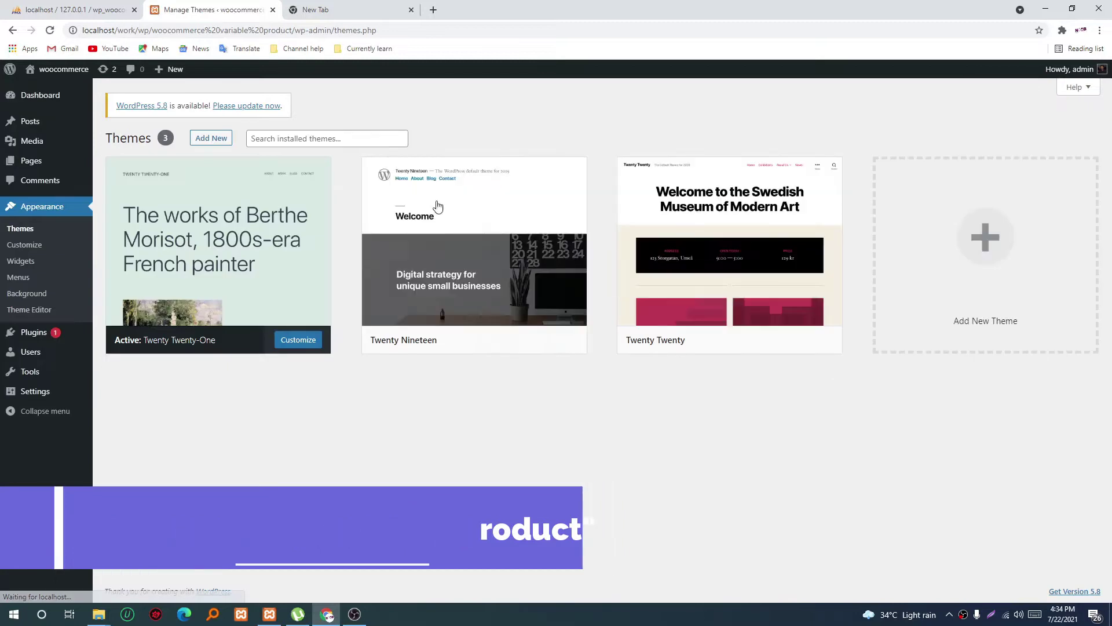
Step: Delete the inactive Twenty Nineteen and Twenty Twenty themes
click(521, 279)
click(996, 571)
click(606, 111)
click(526, 209)
click(996, 571)
click(609, 116)
Step: Search the theme directory for "e commerce" and install the Elite Commerce theme
click(210, 139)
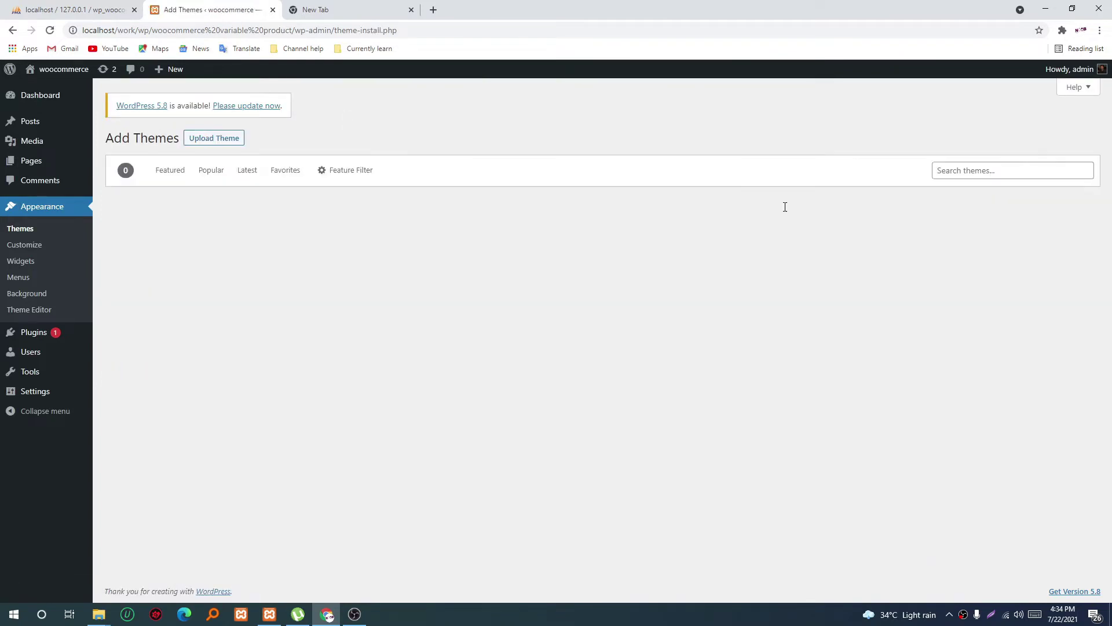
click(964, 175)
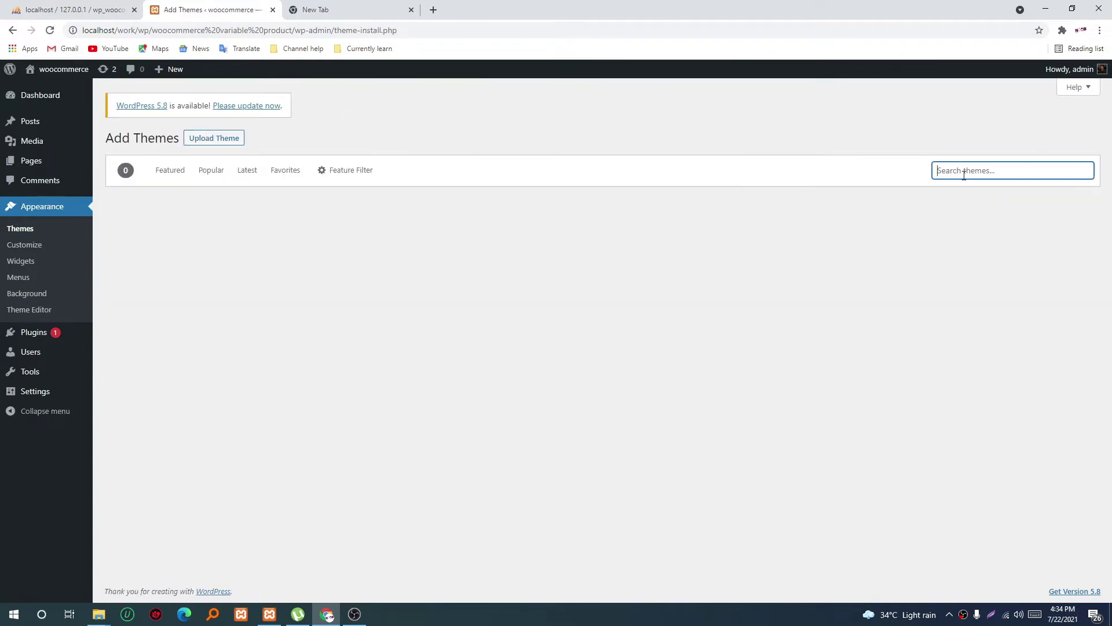
text(e commerce)
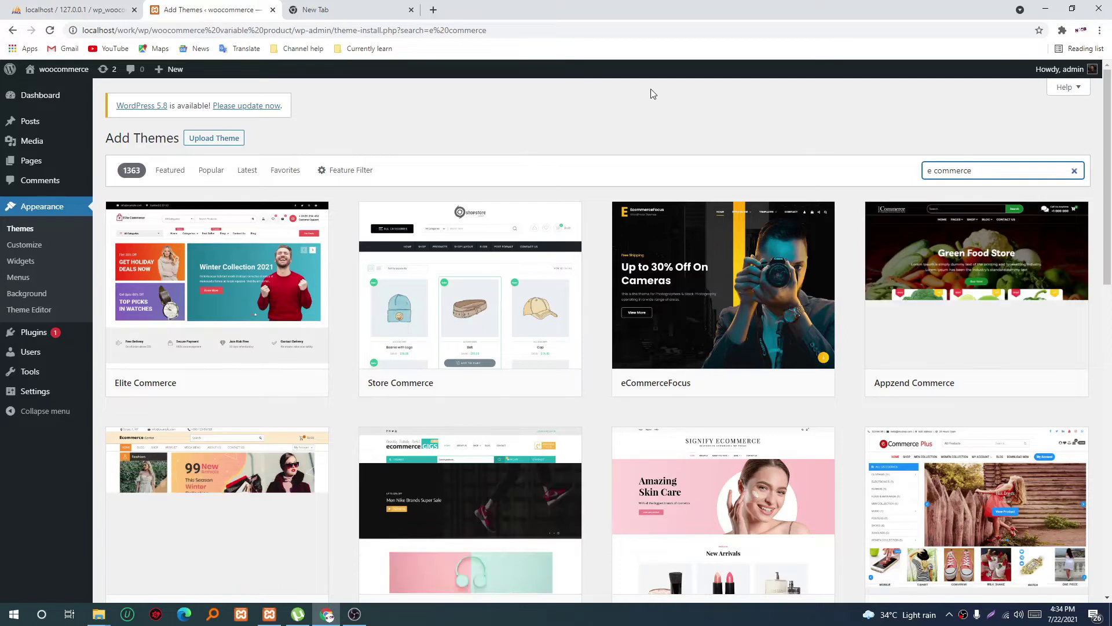
mouse_move(218, 341)
click(260, 383)
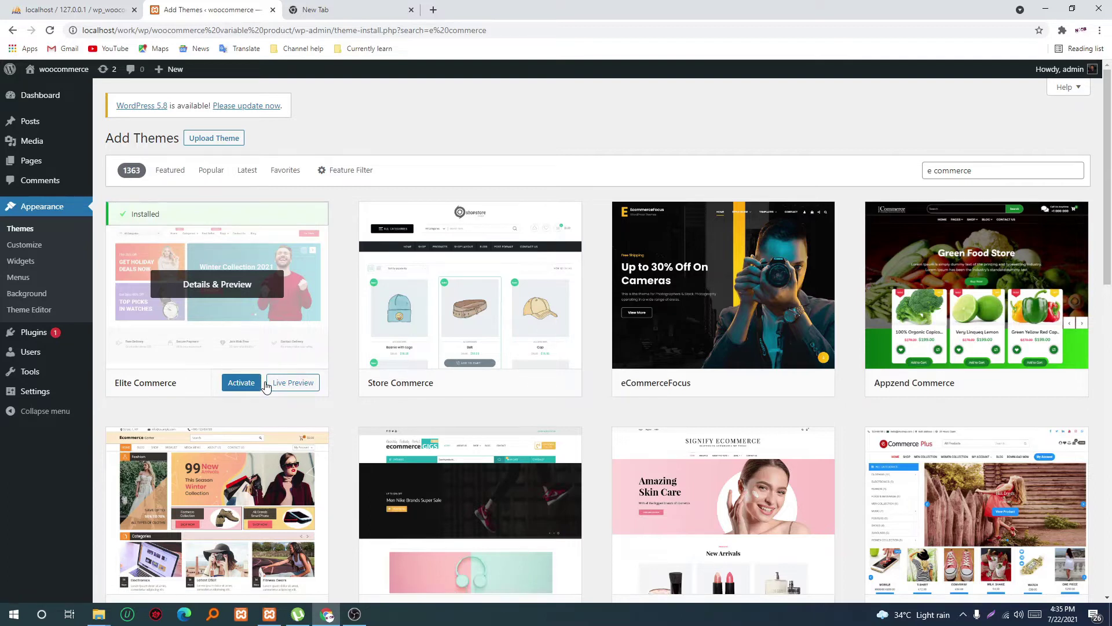
Step: Activate the Elite Commerce theme and view the site's front end in a new browser tab
click(268, 384)
click(15, 81)
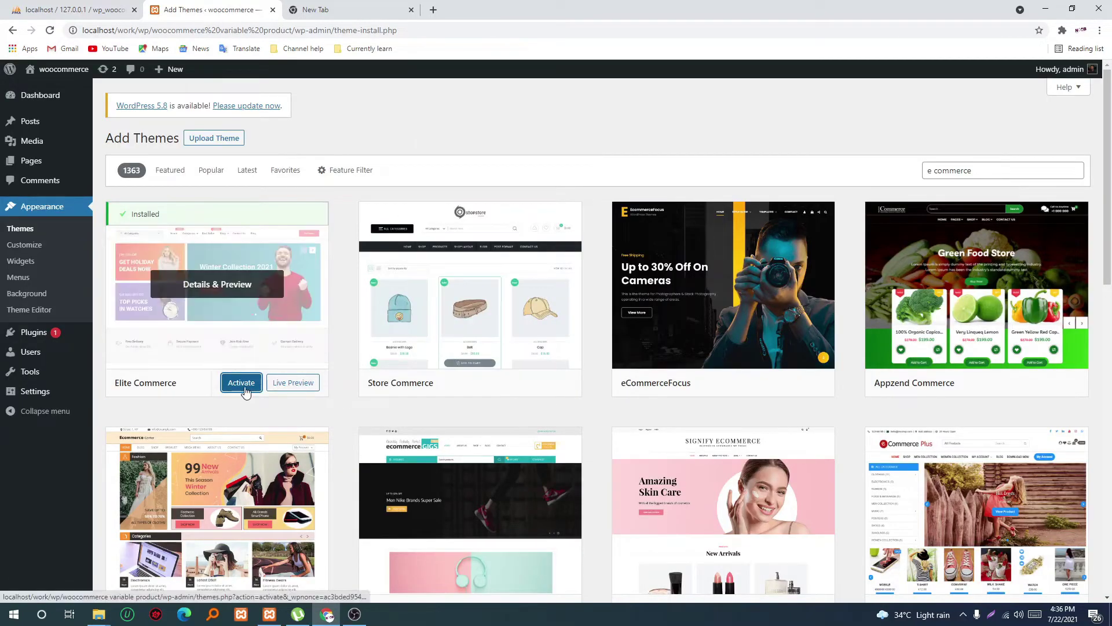
middle_click(58, 69)
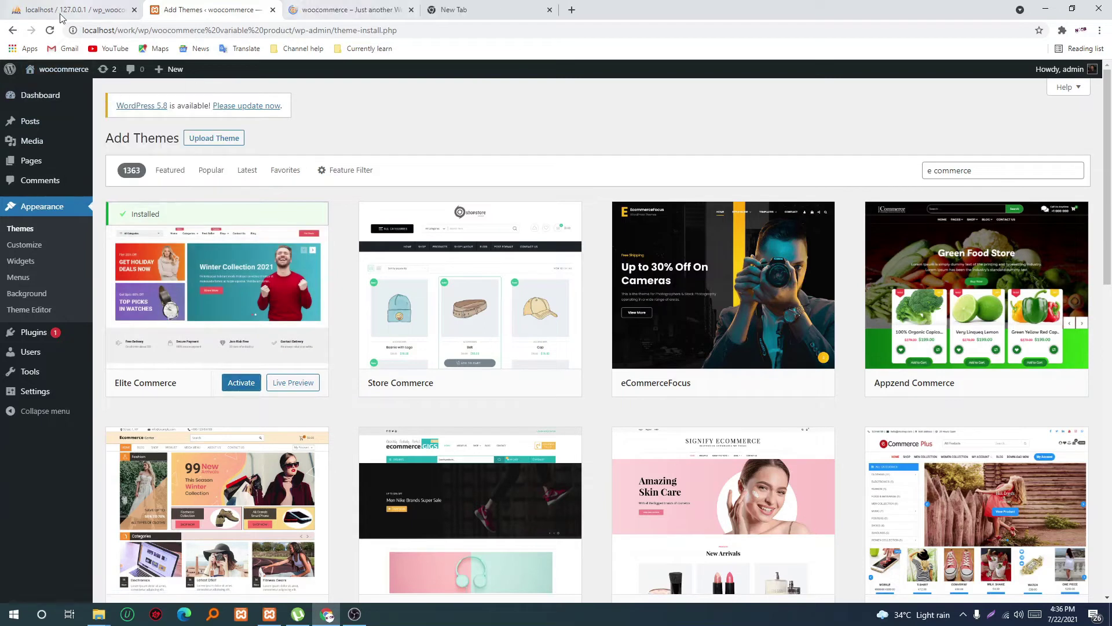
click(330, 10)
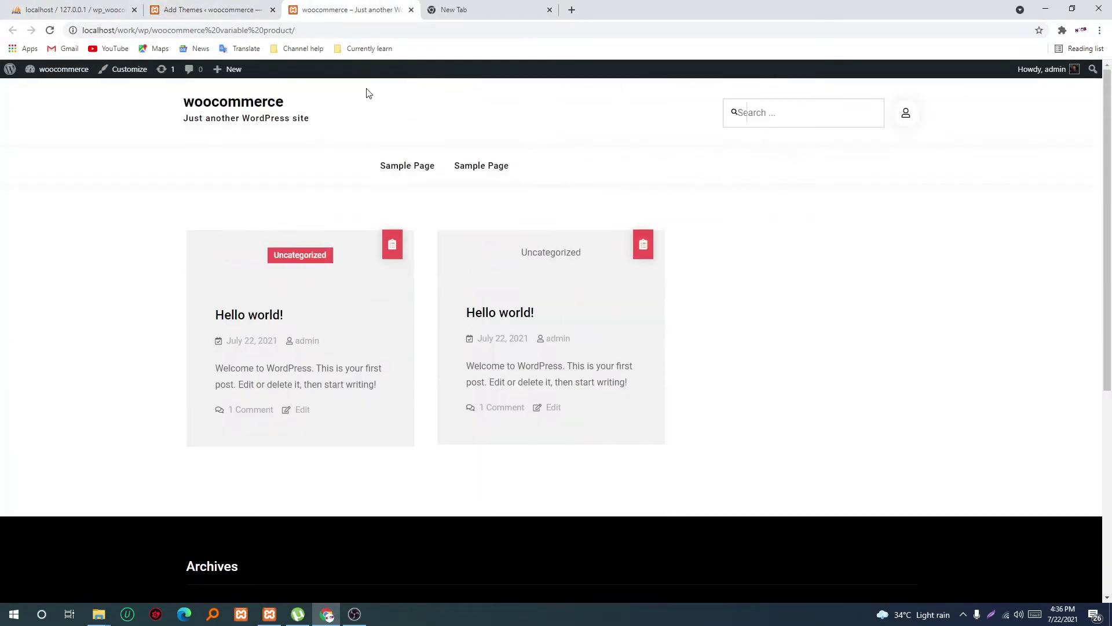
Step: Delete the inactive Twenty Twenty-One theme and reload the site's front page
click(197, 9)
click(26, 229)
click(534, 242)
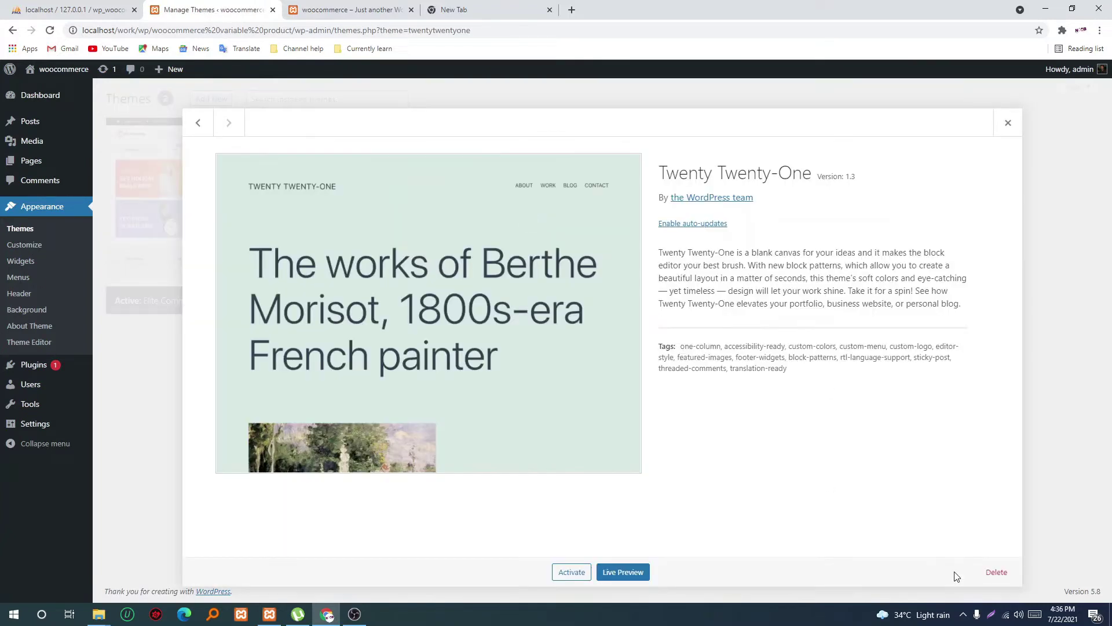
click(990, 572)
click(604, 115)
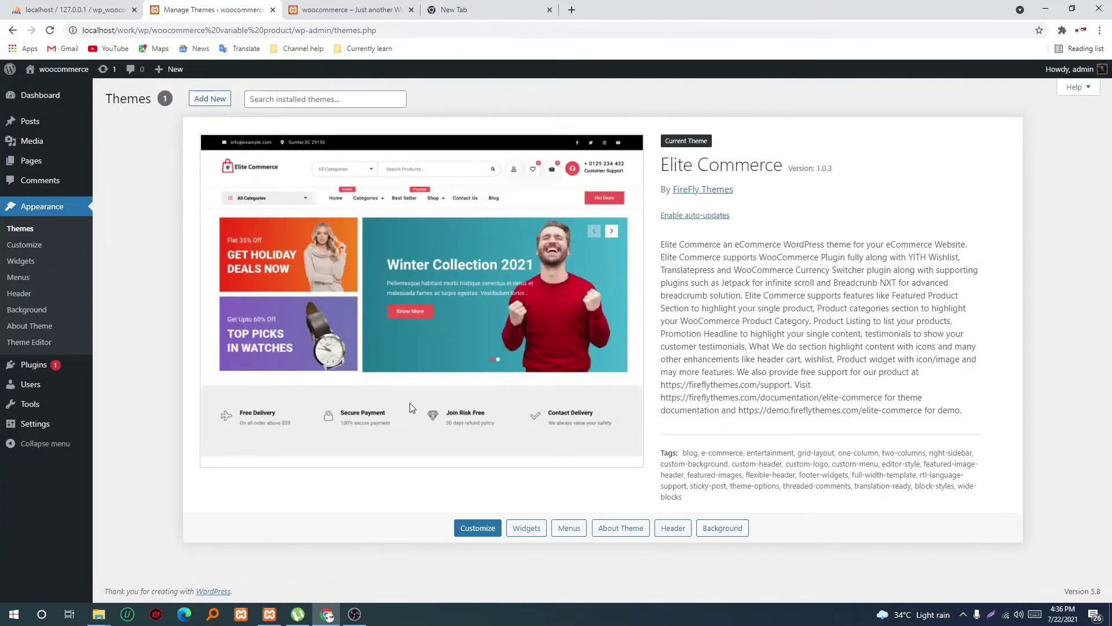
key(ctrl+Tab)
click(50, 30)
Step: Find the WooCommerce plugin by searching for "woocommerce" in the plugin directory, and install and activate it
click(214, 9)
mouse_move(34, 364)
click(122, 382)
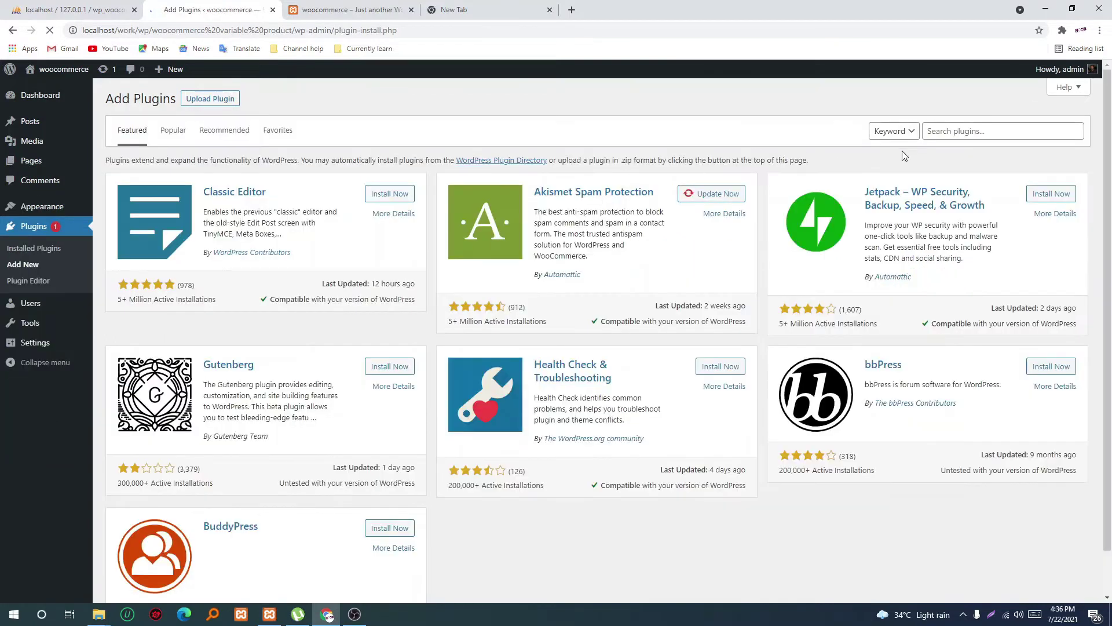
click(944, 132)
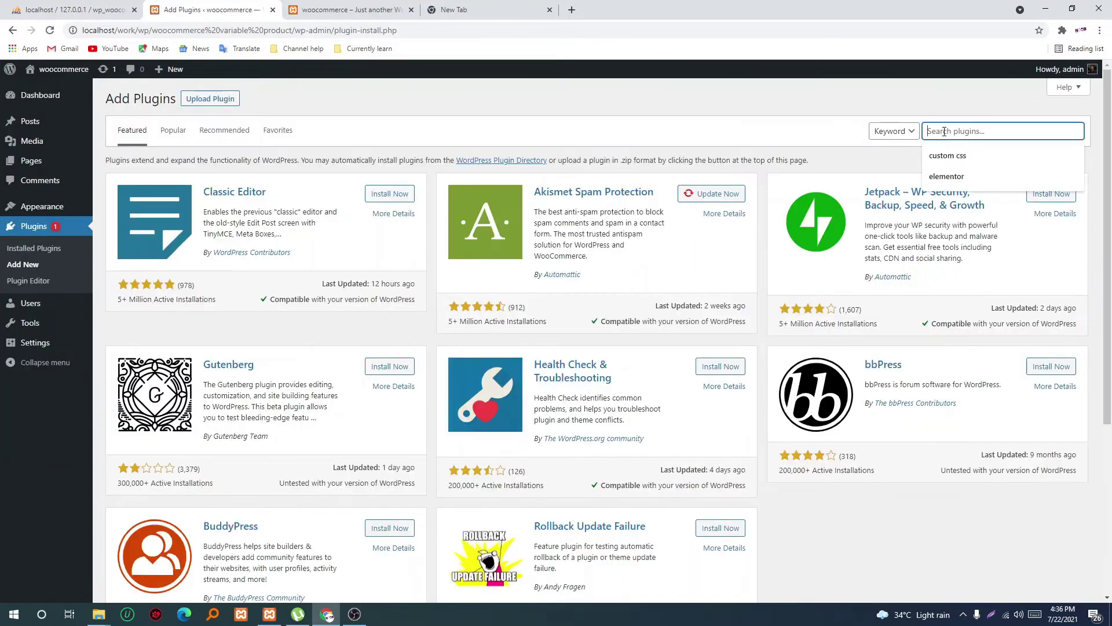
text(woocomerce)
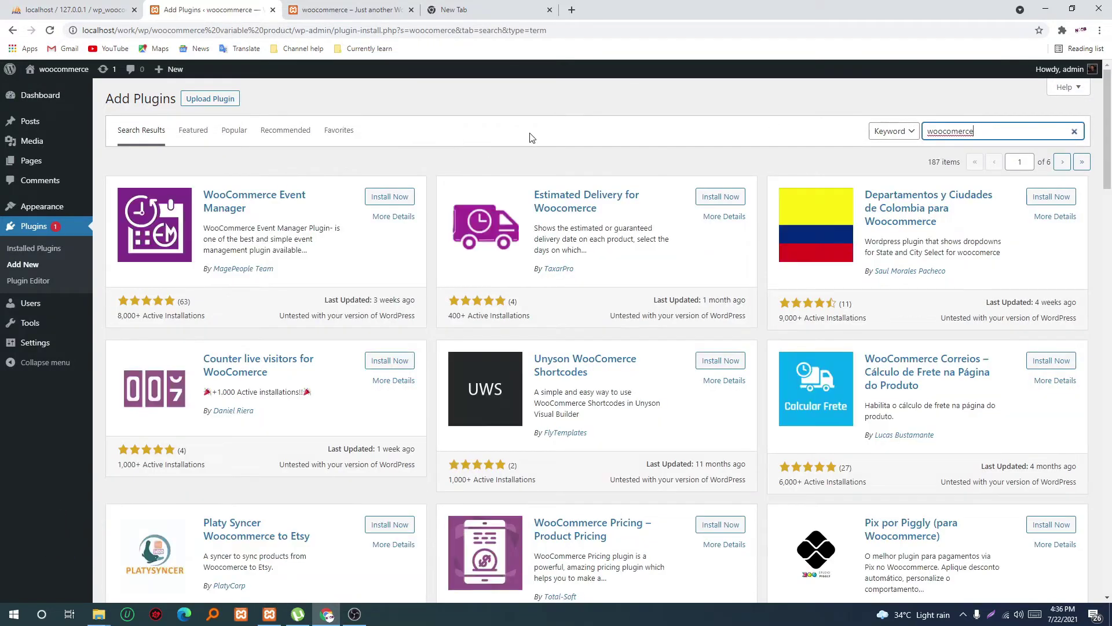
right_click(950, 132)
click(961, 141)
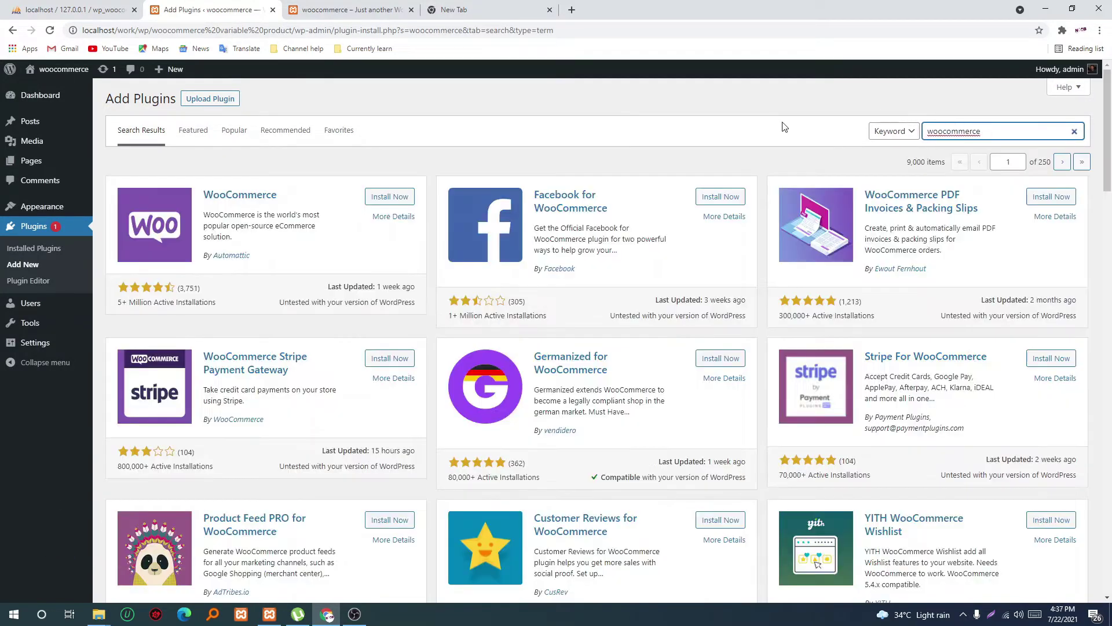
click(384, 197)
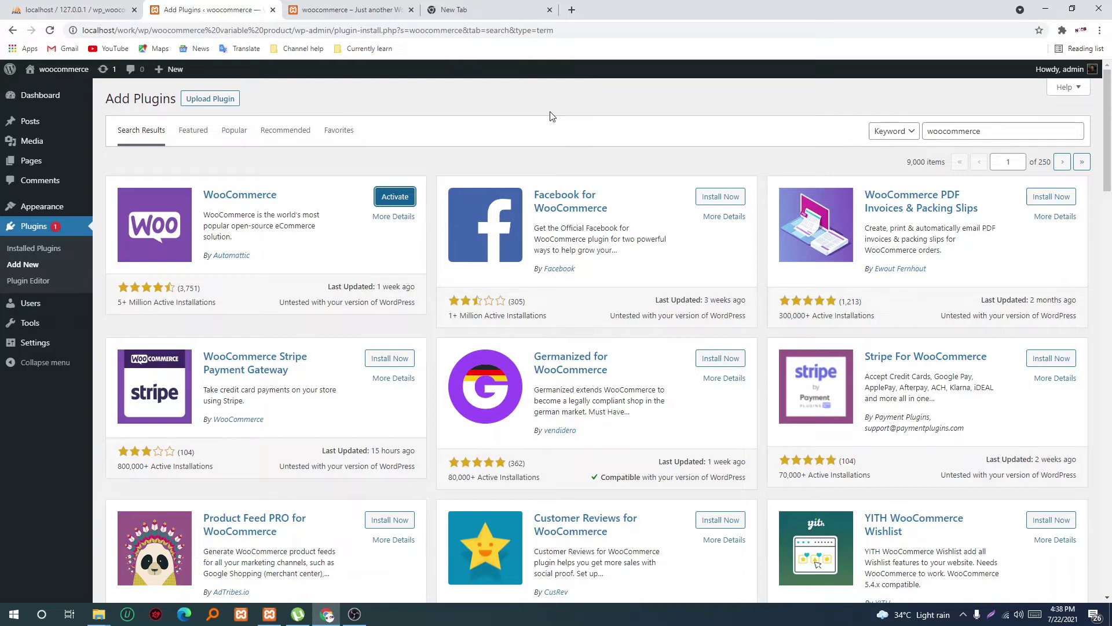
click(392, 193)
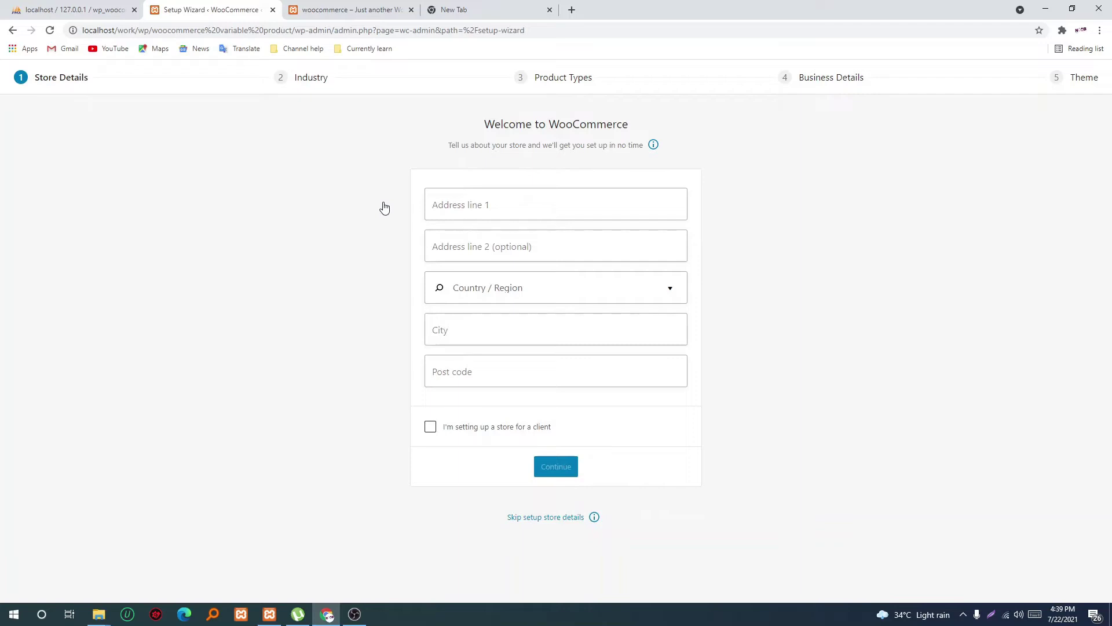
Step: Skip the WooCommerce store details setup without allowing usage tracking, and go through the welcome tour to its end
click(521, 523)
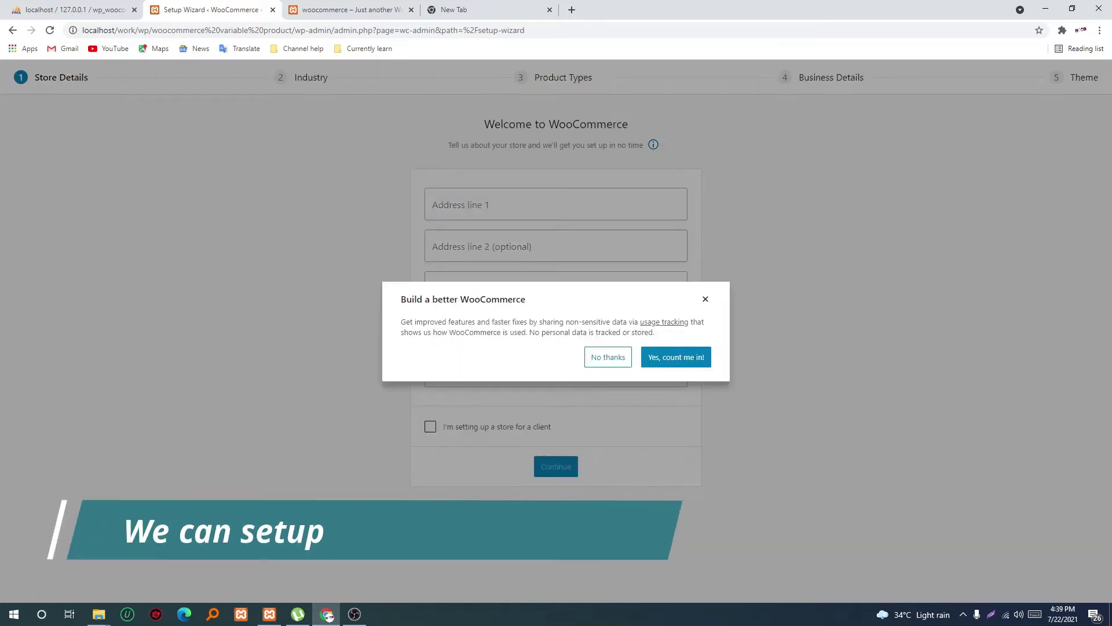
click(606, 358)
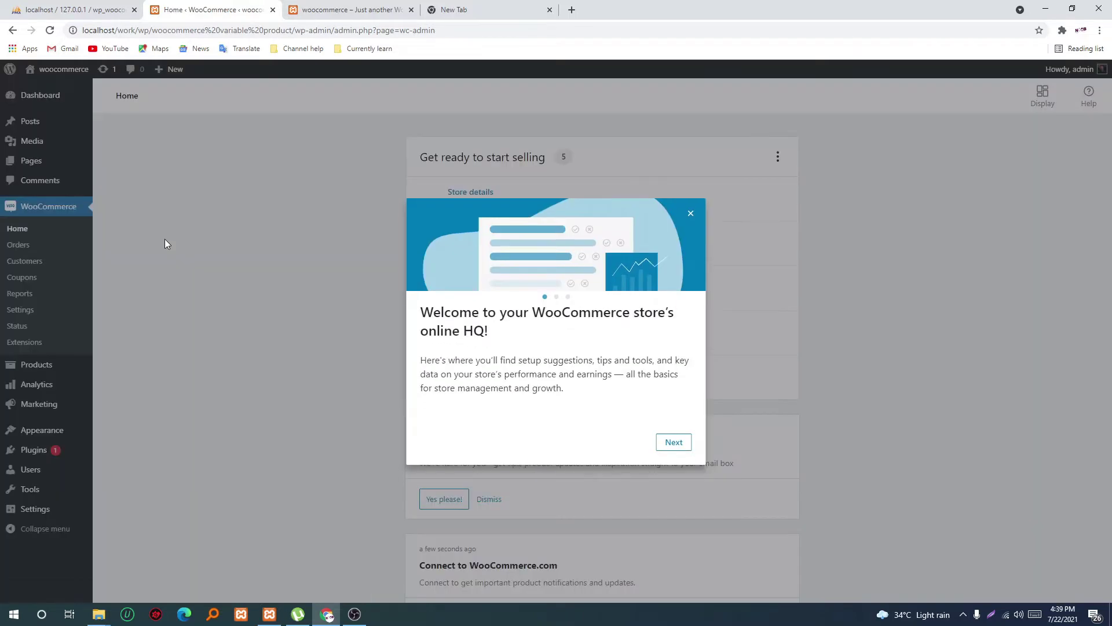
click(673, 444)
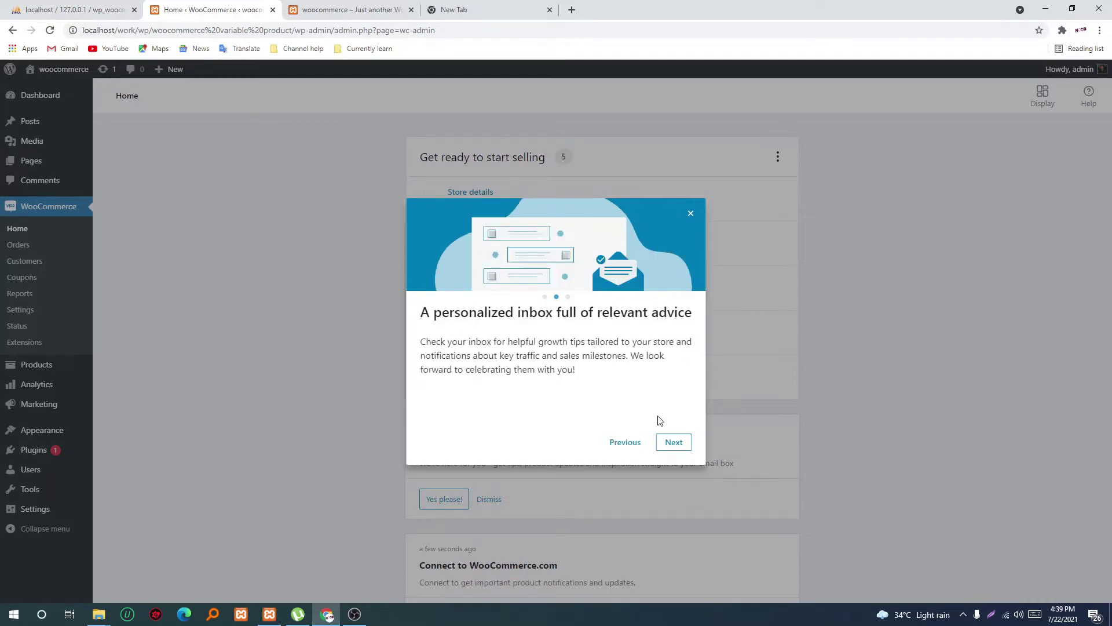
click(670, 448)
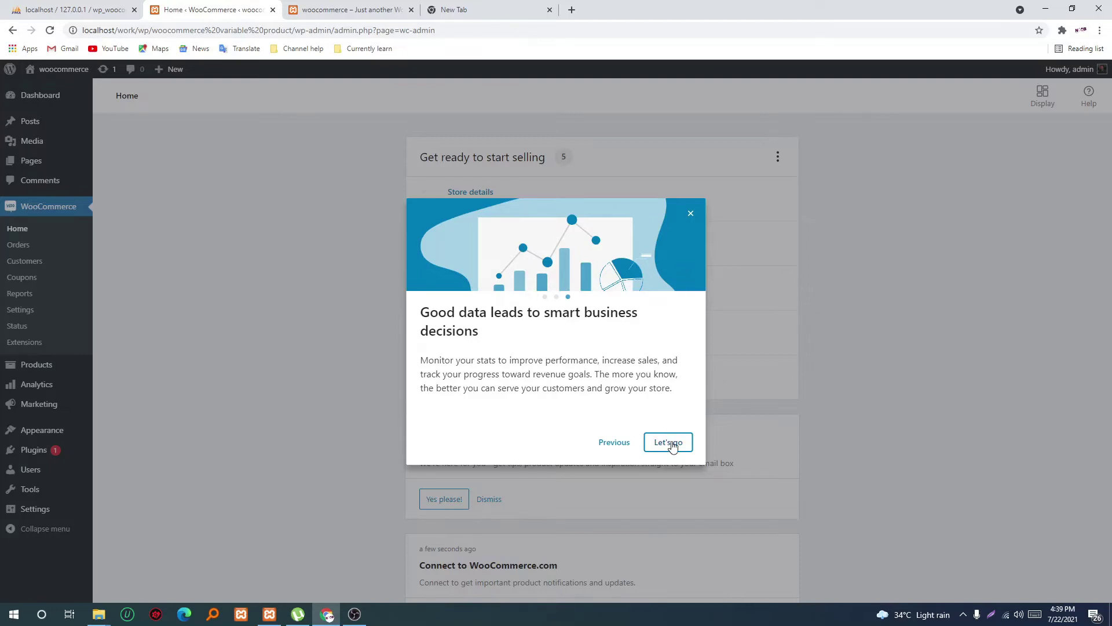
click(670, 442)
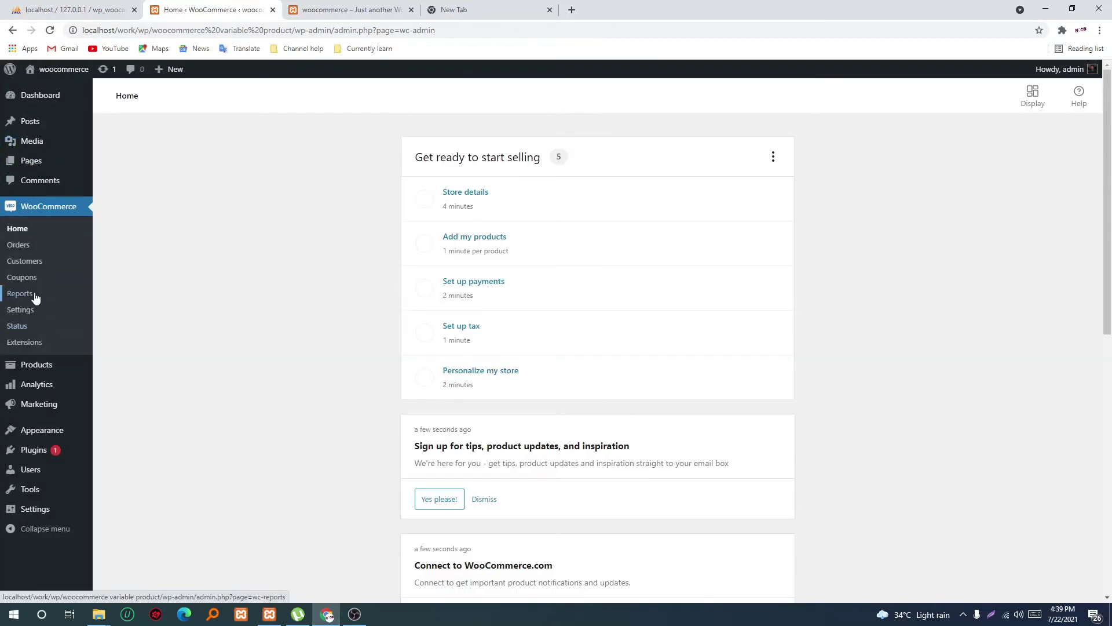
Step: Look at the product list in the admin area and at the Shop page on the storefront
mouse_move(54, 364)
click(123, 366)
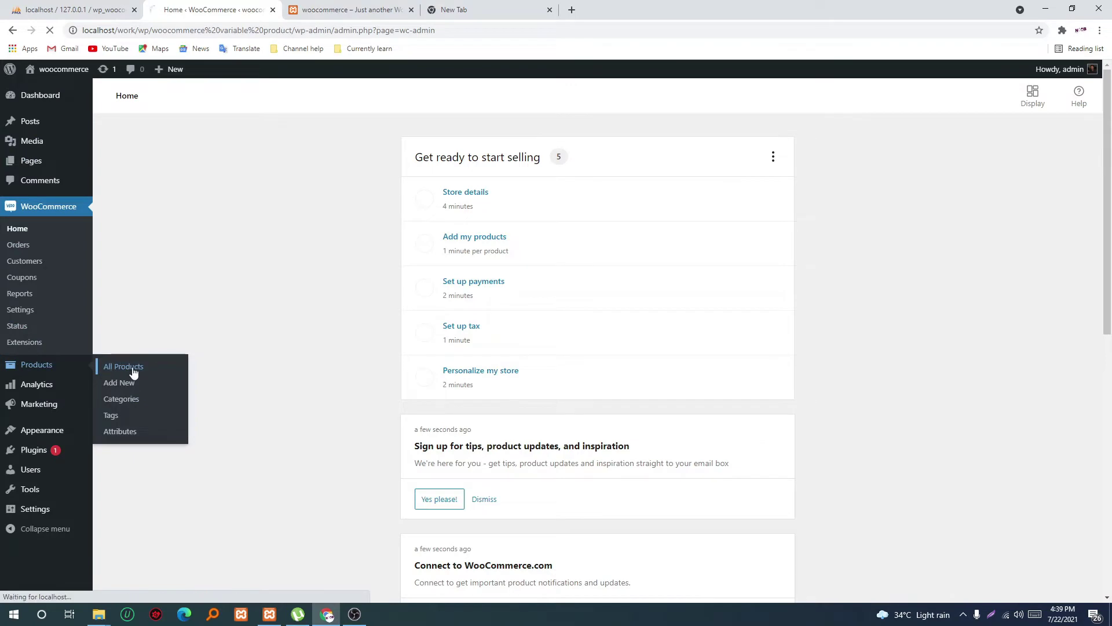
click(347, 10)
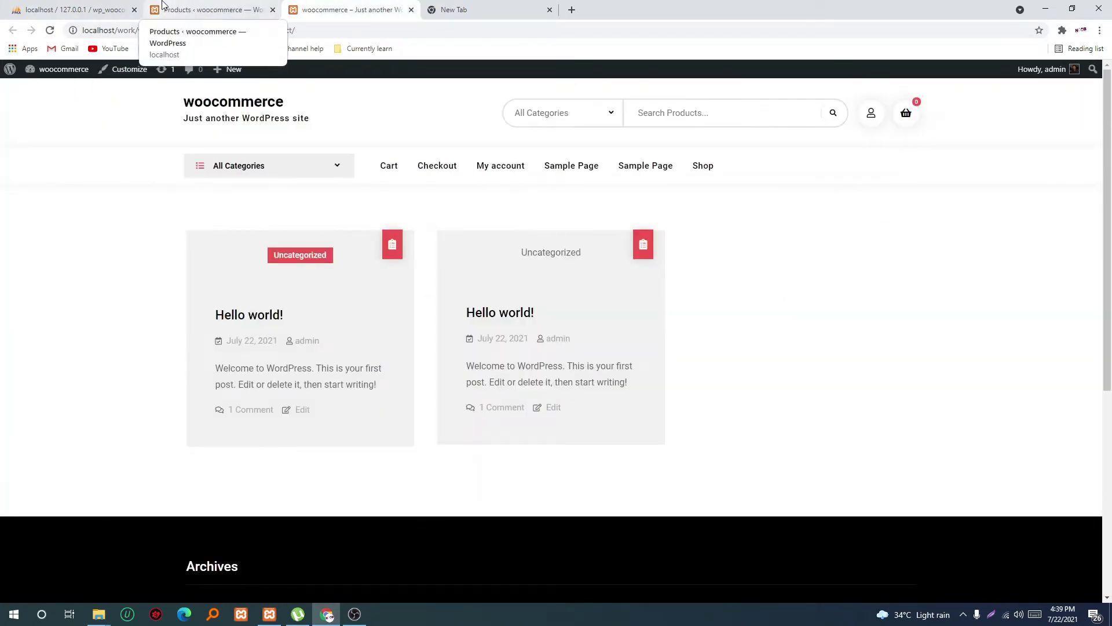
click(703, 168)
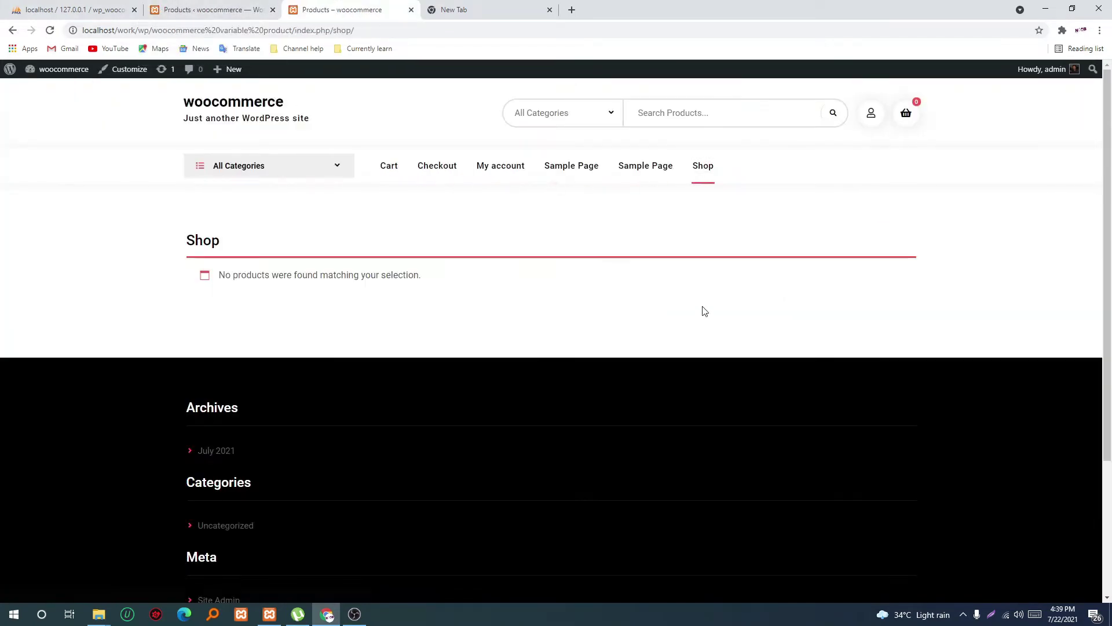
Step: Create a new product titled "this is demo of simple product" with the description "bla bla bla"
key(ctrl+shift+Tab)
click(32, 266)
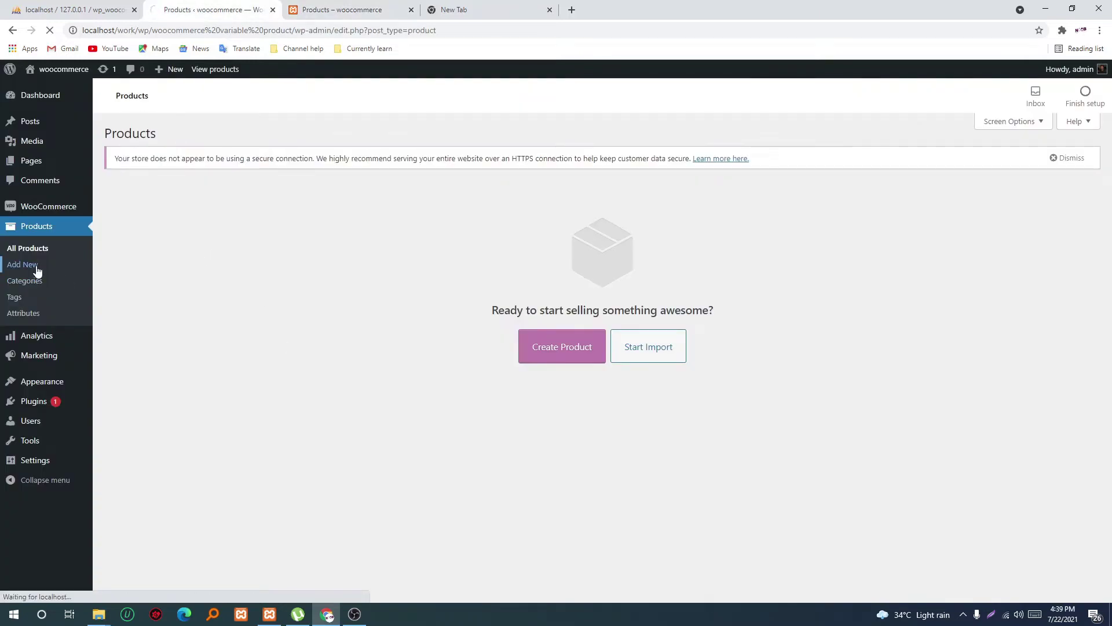
text(this is demo of simple )
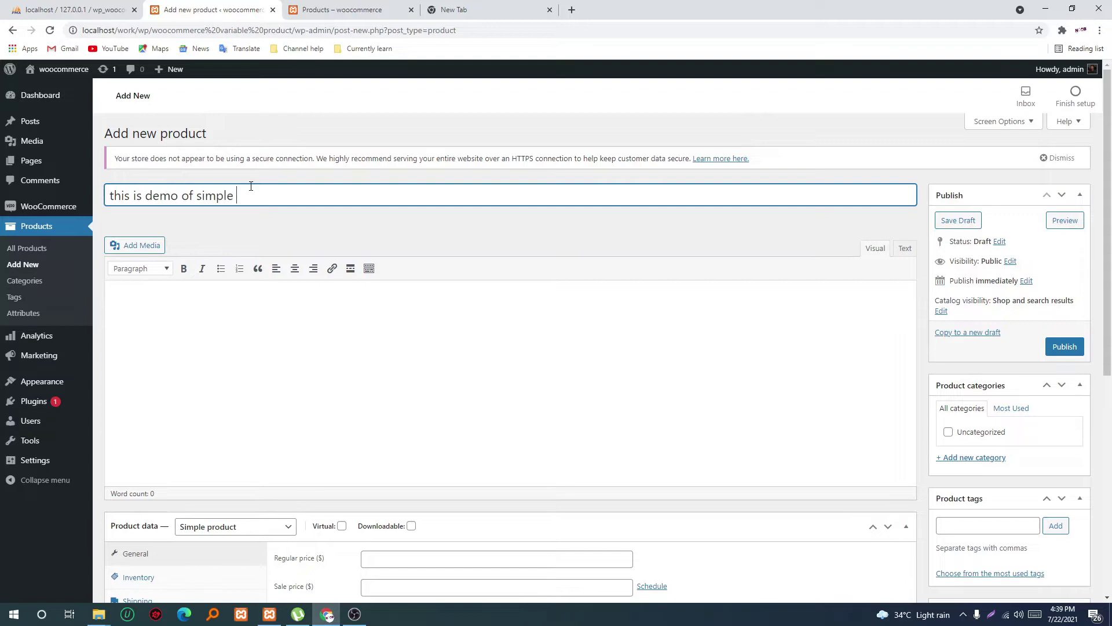
text(product)
click(352, 340)
scroll(353, 340, down, 2)
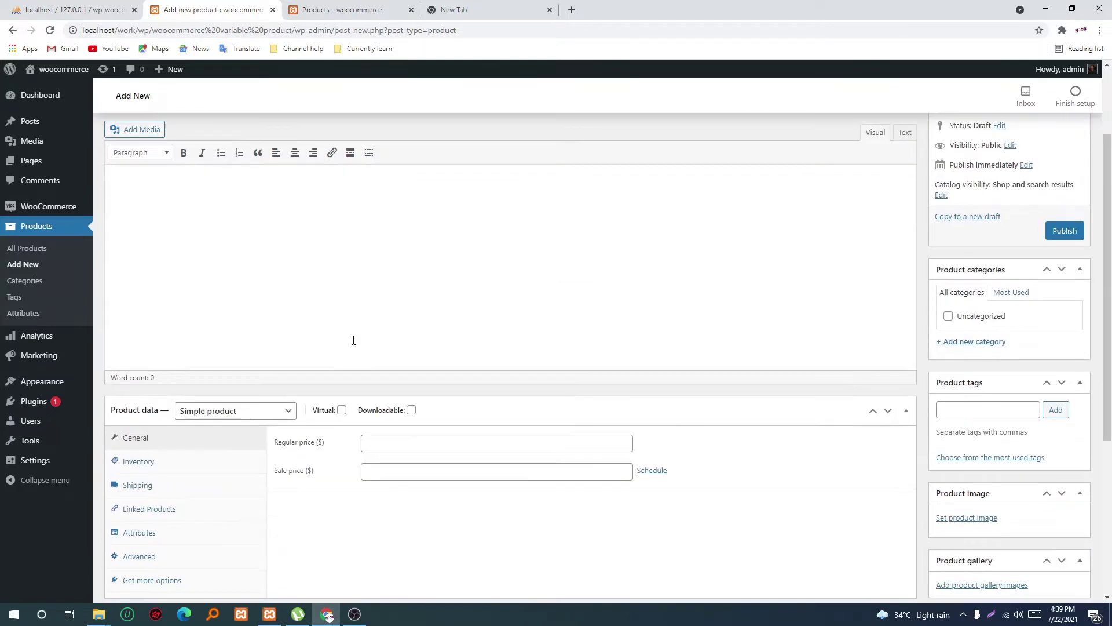
text(bv)
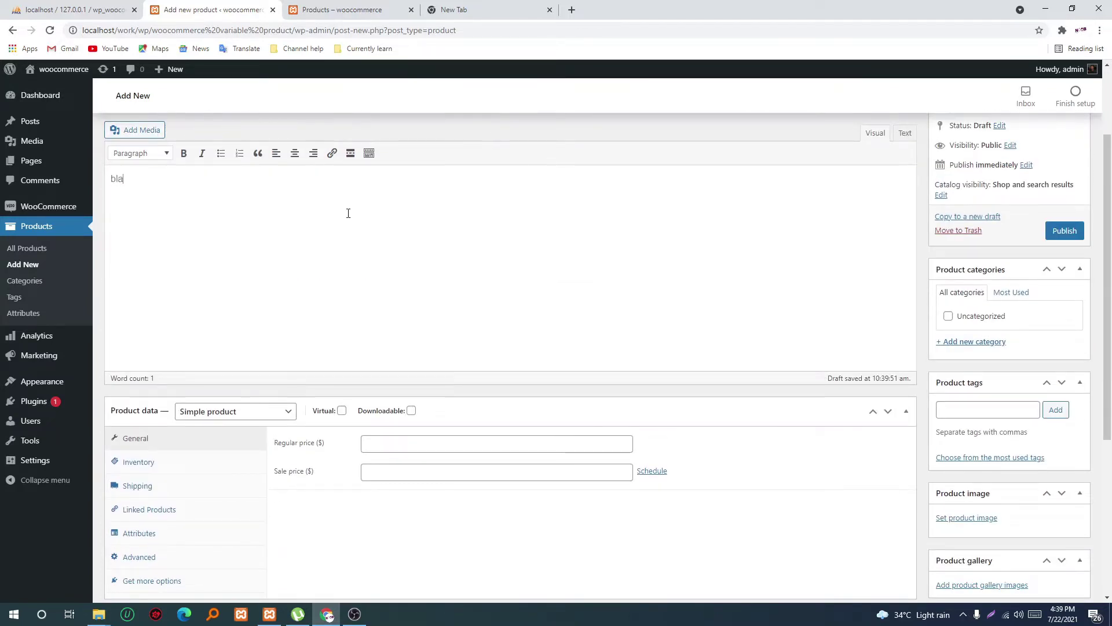
Step: Set the simple product's regular price to 10000 and its sale price to 5000
scroll(270, 196, down, 2)
click(412, 330)
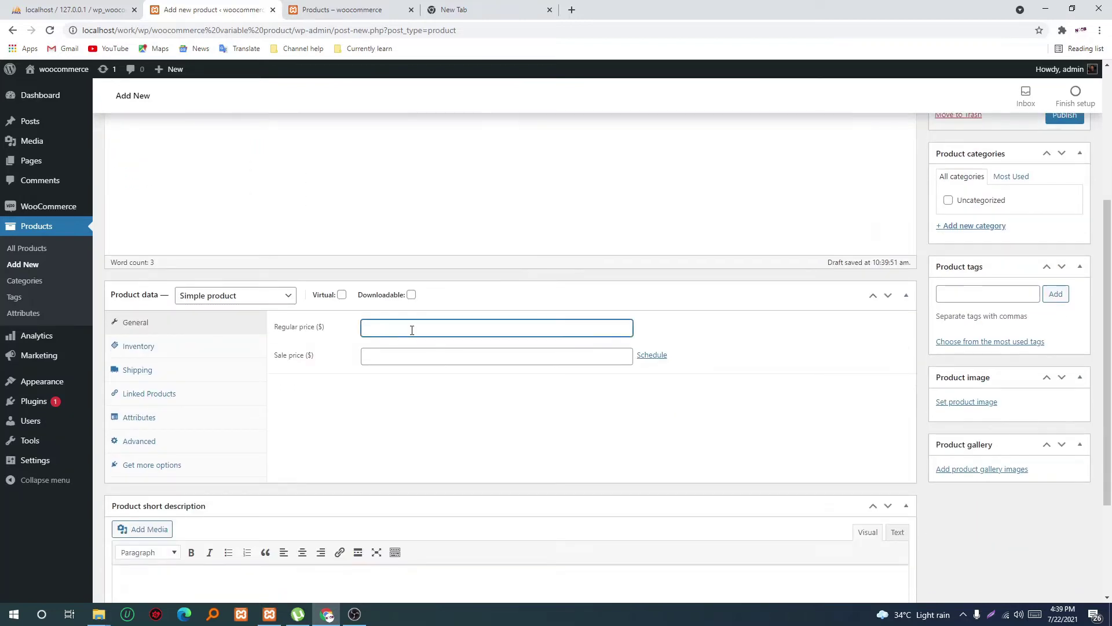
click(406, 356)
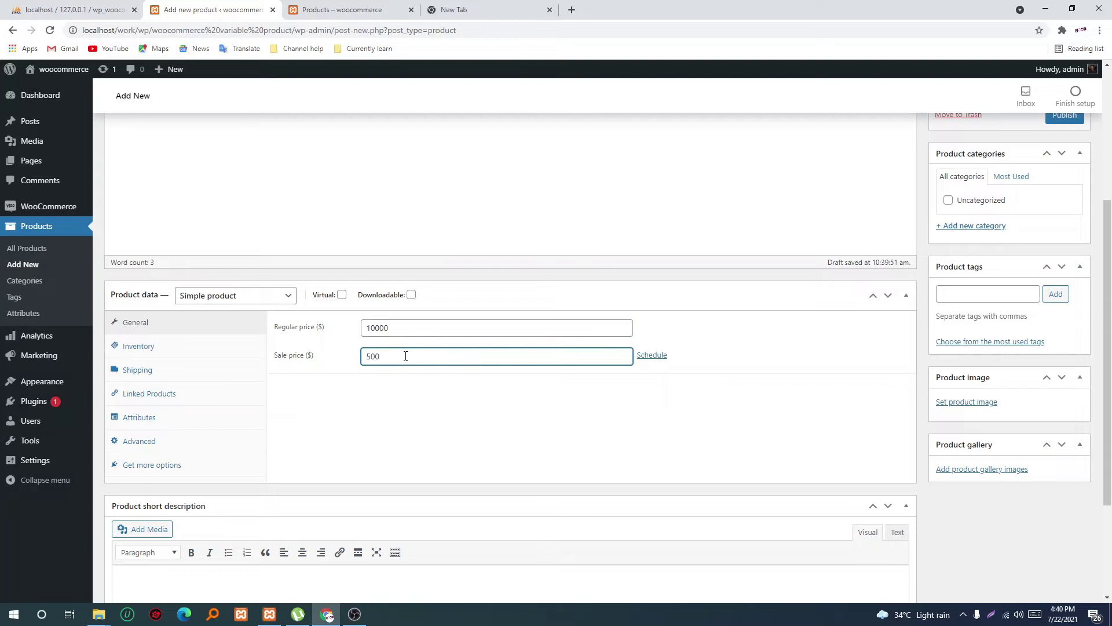
Step: Upload bag.PNG from the delete folder on the Desktop and set it as the product image
scroll(693, 365, up, 1)
scroll(909, 348, down, 1)
scroll(938, 304, up, 3)
scroll(936, 300, down, 5)
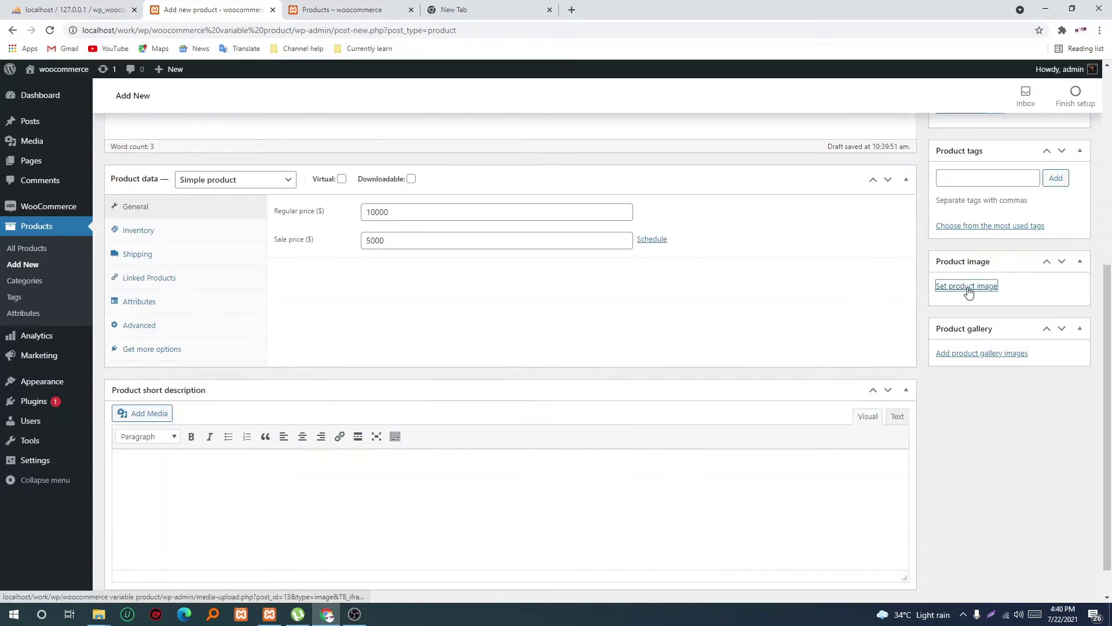
click(967, 287)
click(545, 319)
click(259, 174)
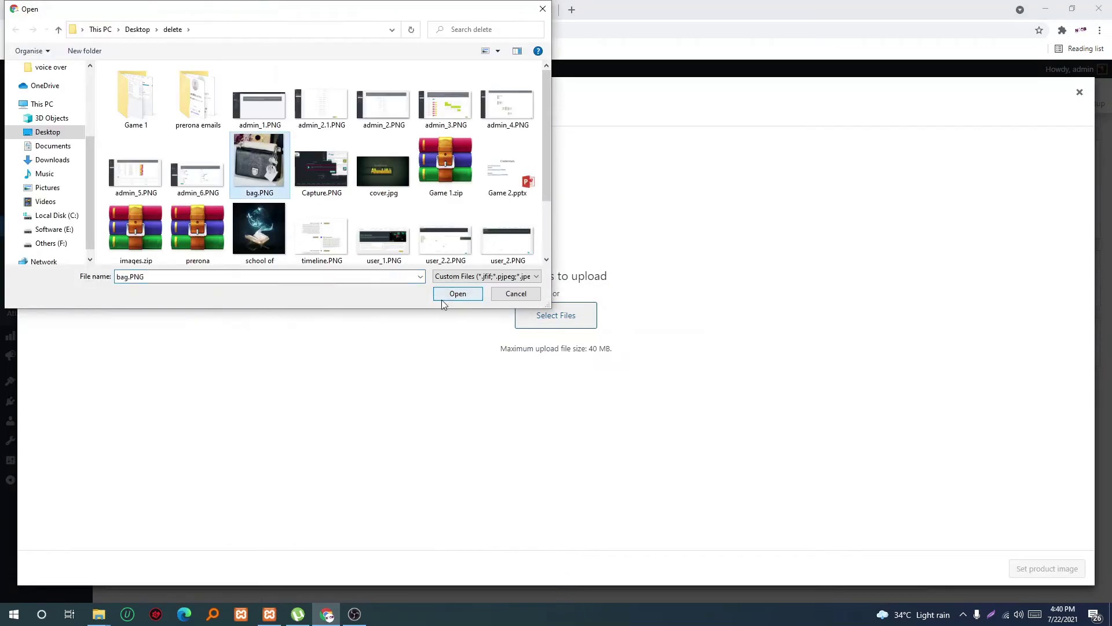
click(440, 298)
click(1071, 565)
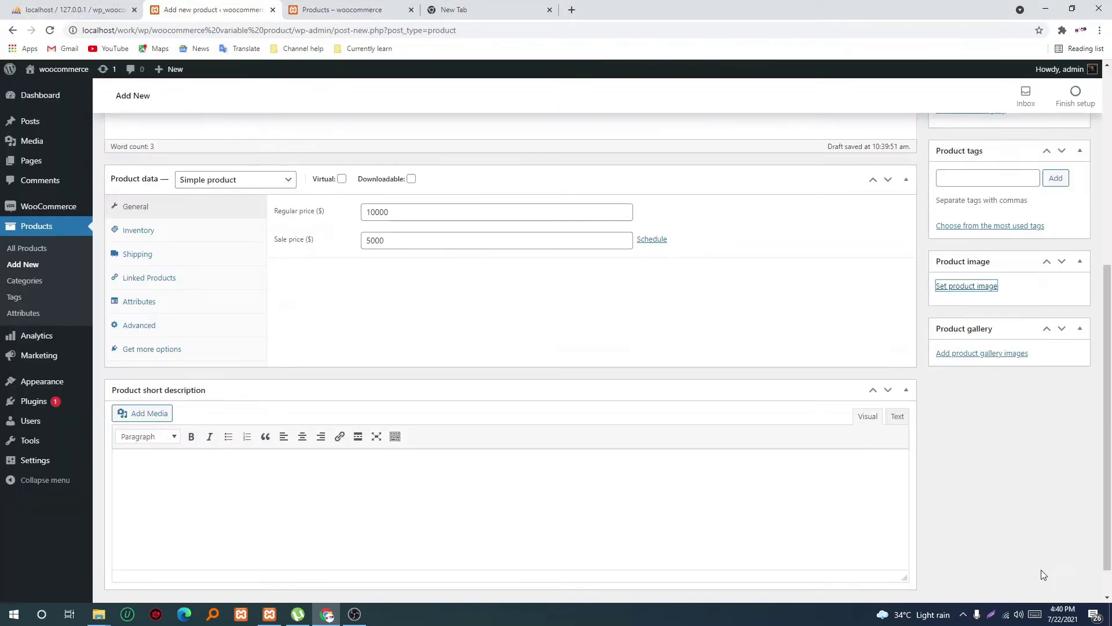
Step: Add the WooCommerce placeholder image and the bag image to the product gallery
click(995, 529)
click(149, 246)
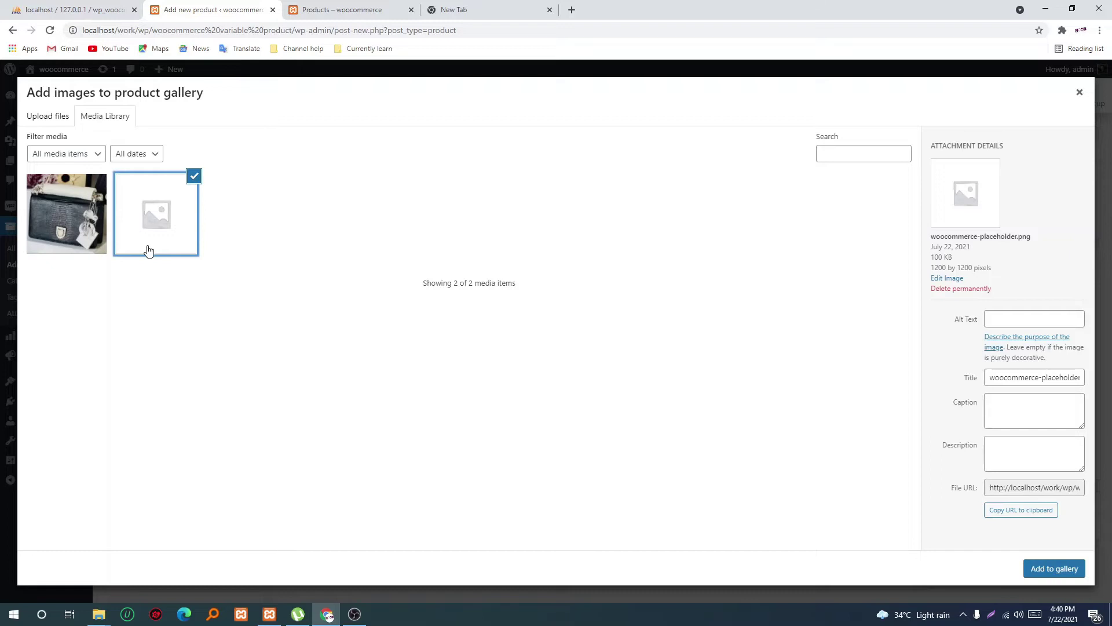
click(70, 228)
click(1052, 569)
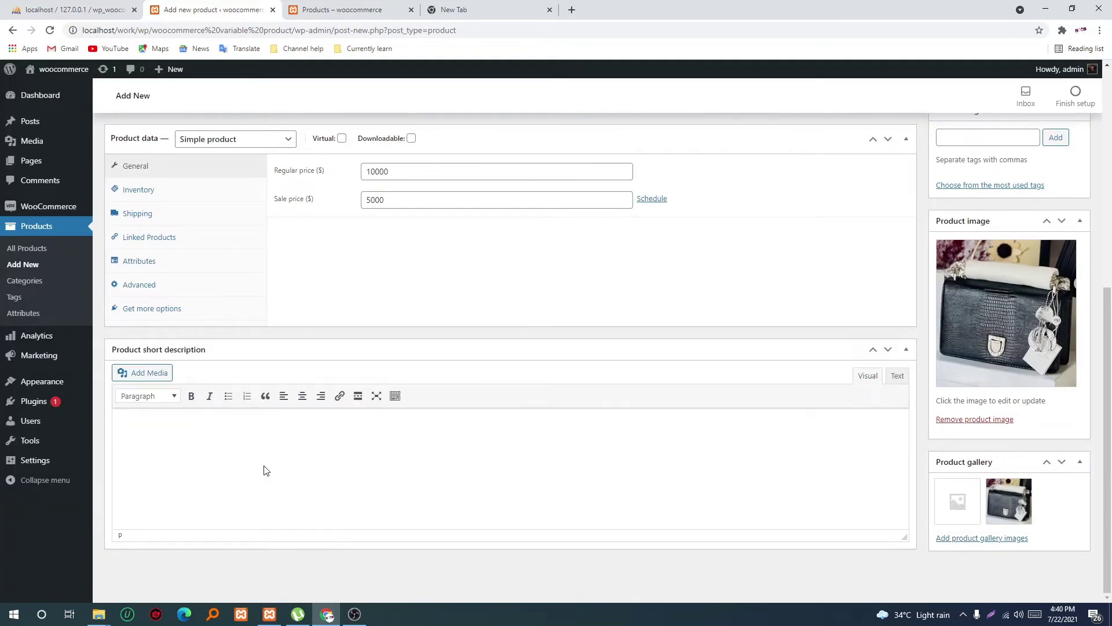
Step: Publish the new simple product
click(502, 349)
click(490, 351)
scroll(333, 455, up, 4)
key(F5)
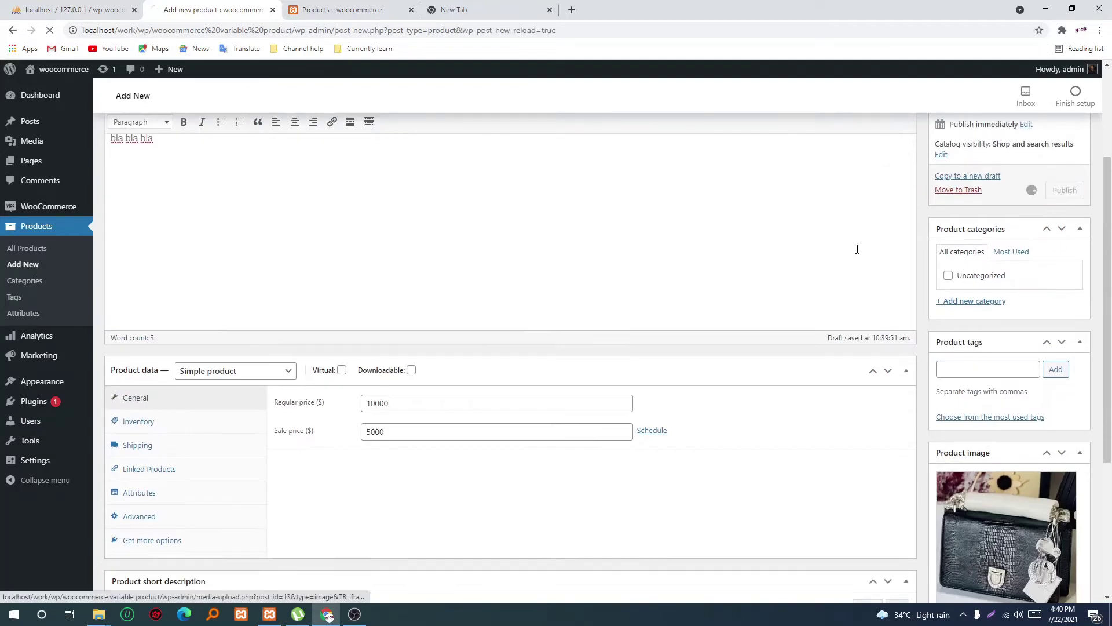
Step: Reload the shop page and open the demo simple product to check its images, title and prices
click(333, 8)
click(49, 30)
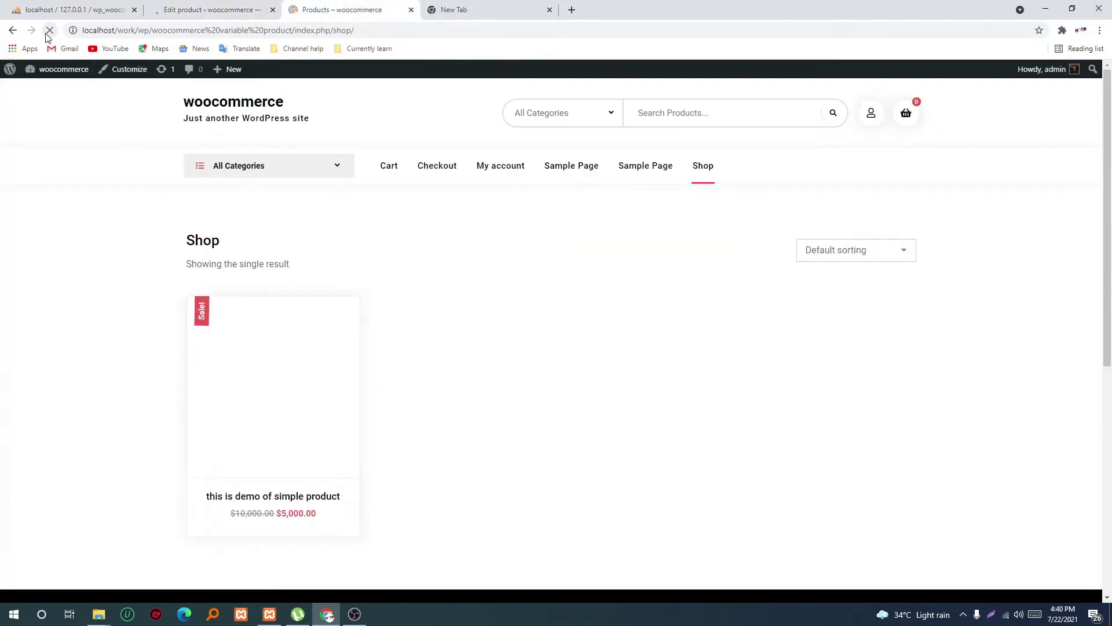
click(290, 289)
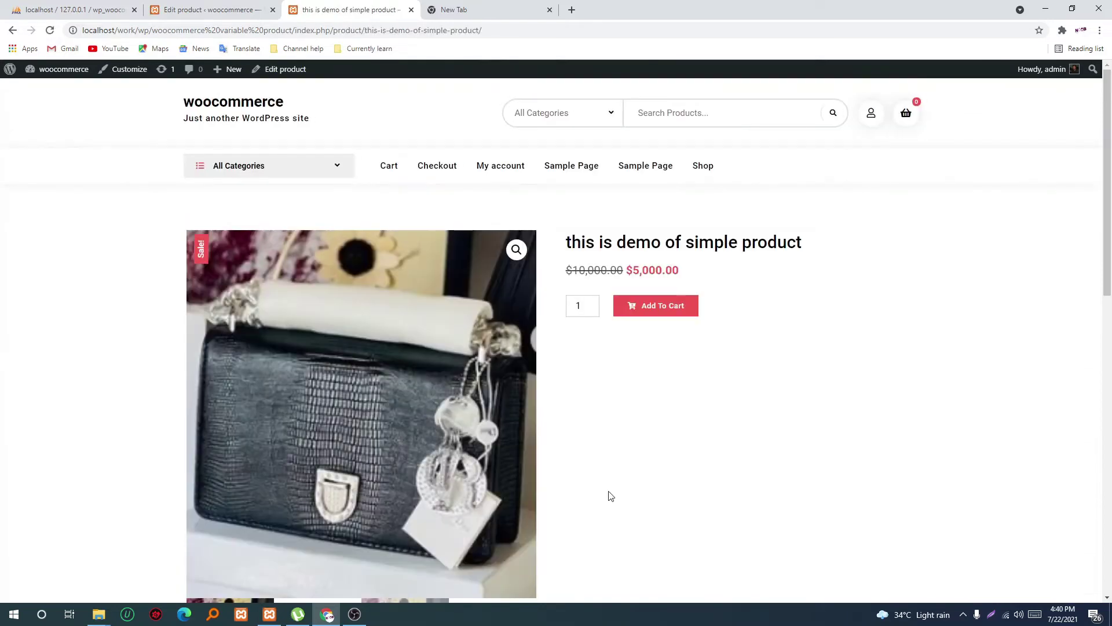
scroll(879, 450, down, 1)
drag(666, 428, 566, 212)
click(674, 241)
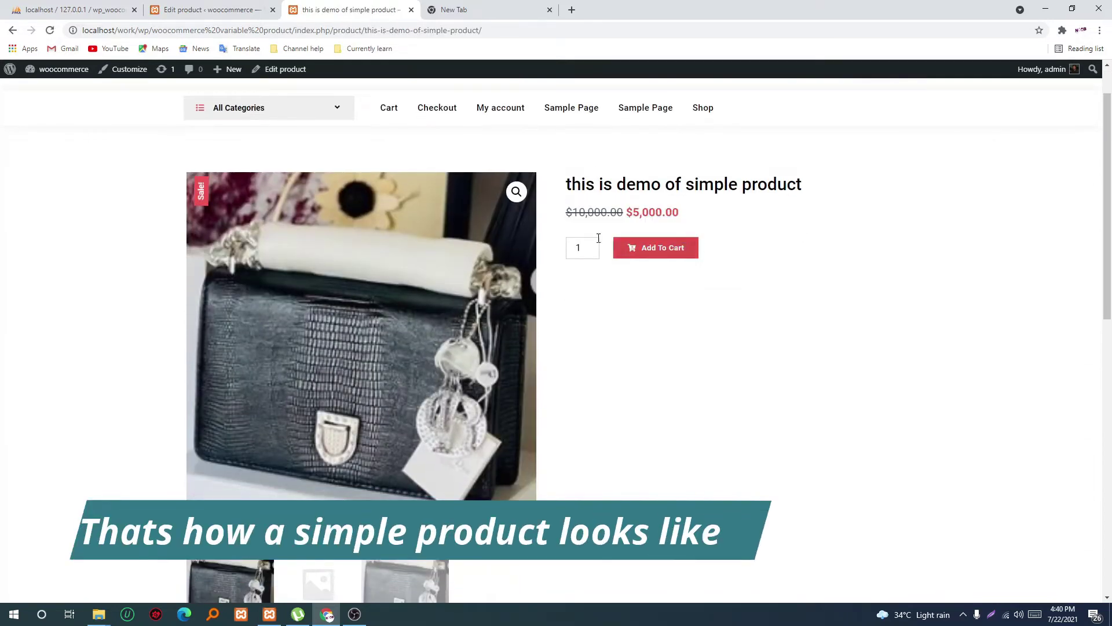
click(476, 6)
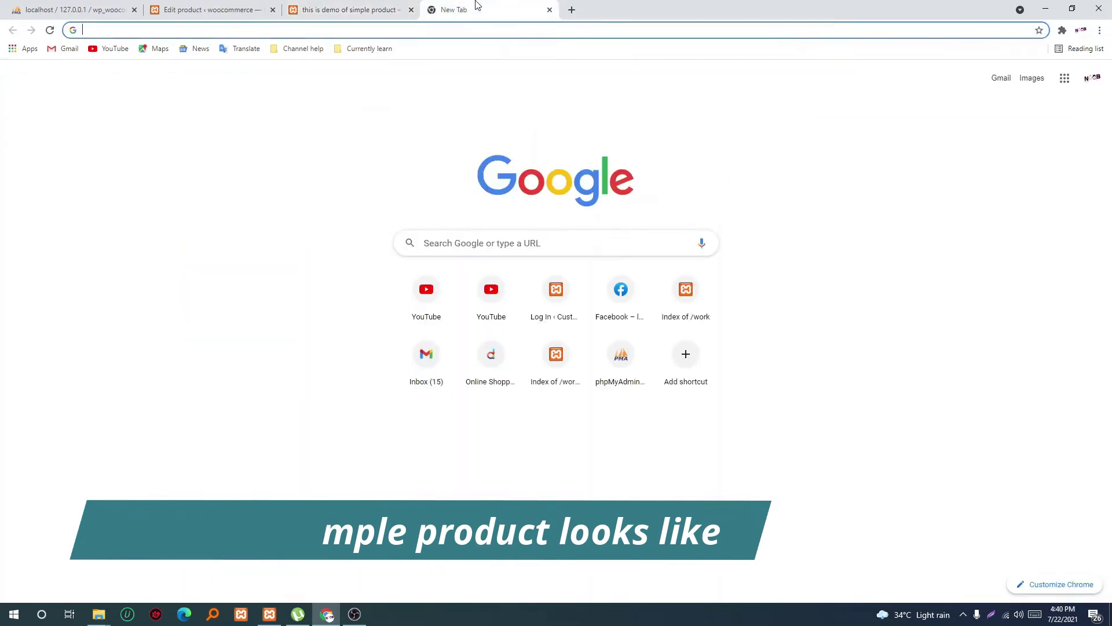
click(454, 31)
Step: Start a new product and enter a title for a variable product
click(274, 5)
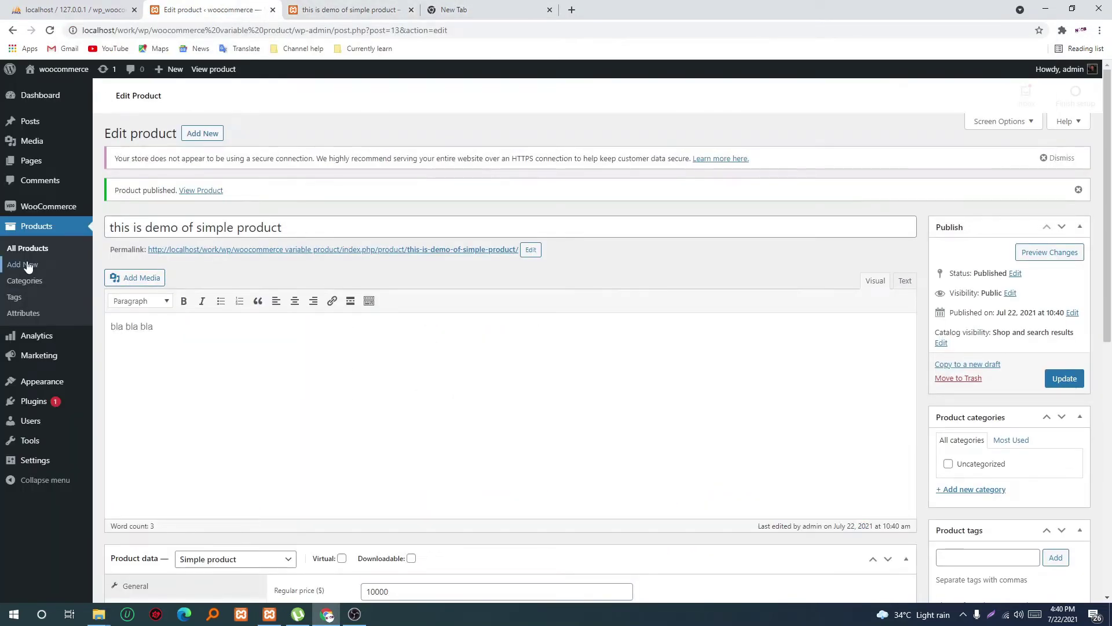
click(23, 265)
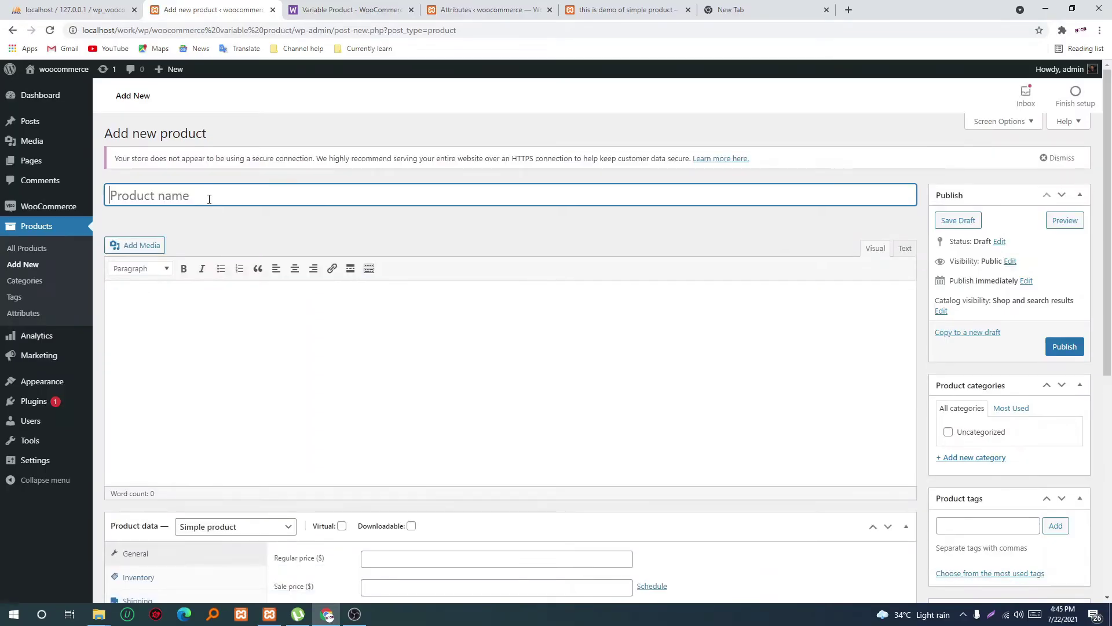
text(Now Variable prod)
key(shift+Home)
key(shift+Right)
key(shift+Right)
key(shift+Right)
key(shift+Right)
key(shift+Right)
key(shift+Left)
scroll(284, 246, down, 4)
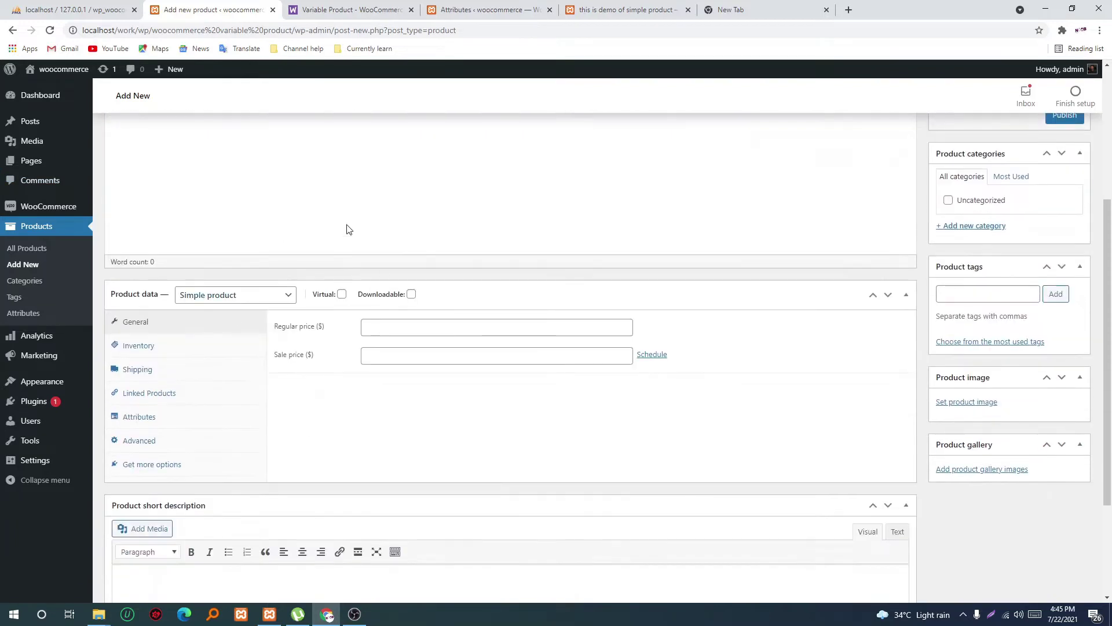
Step: Set the product type to Variable product and look through the attribute choices in its product data
click(191, 296)
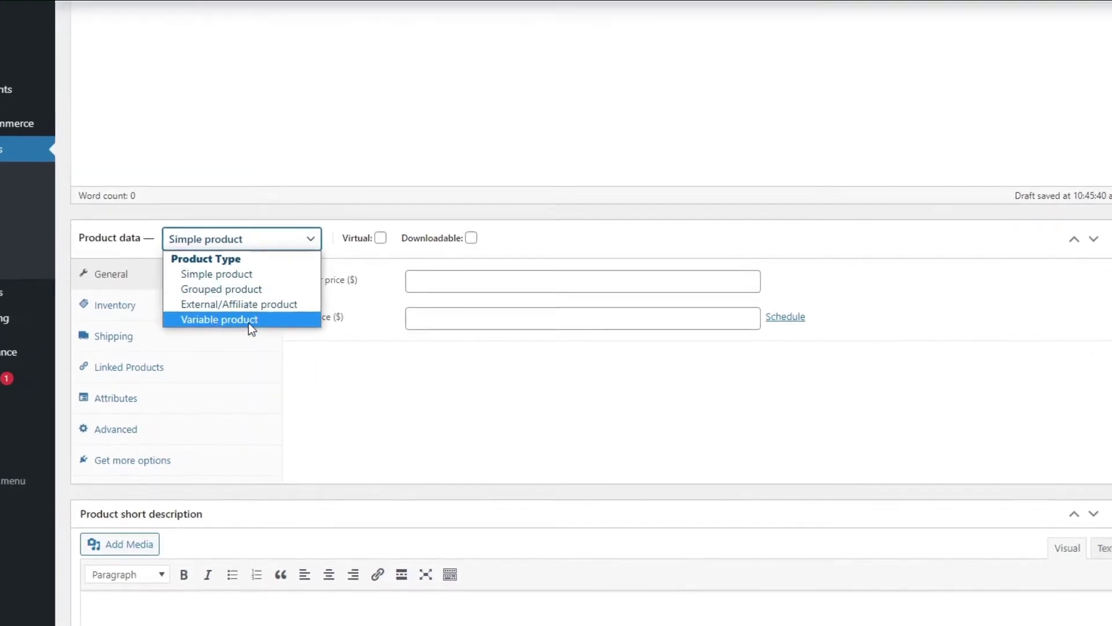
click(226, 325)
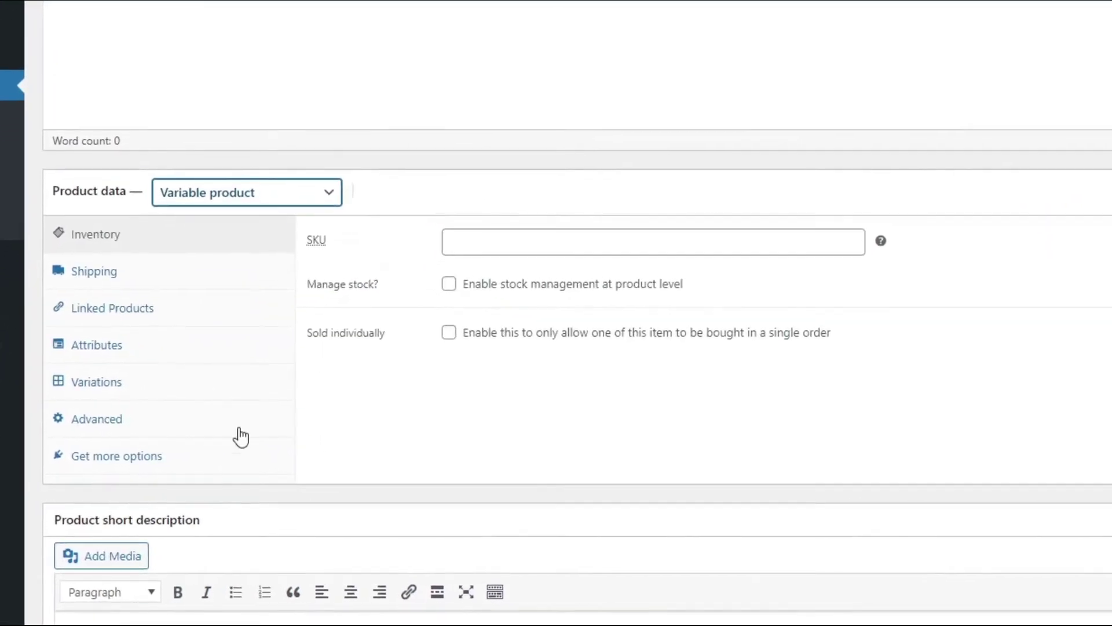
click(96, 352)
click(81, 367)
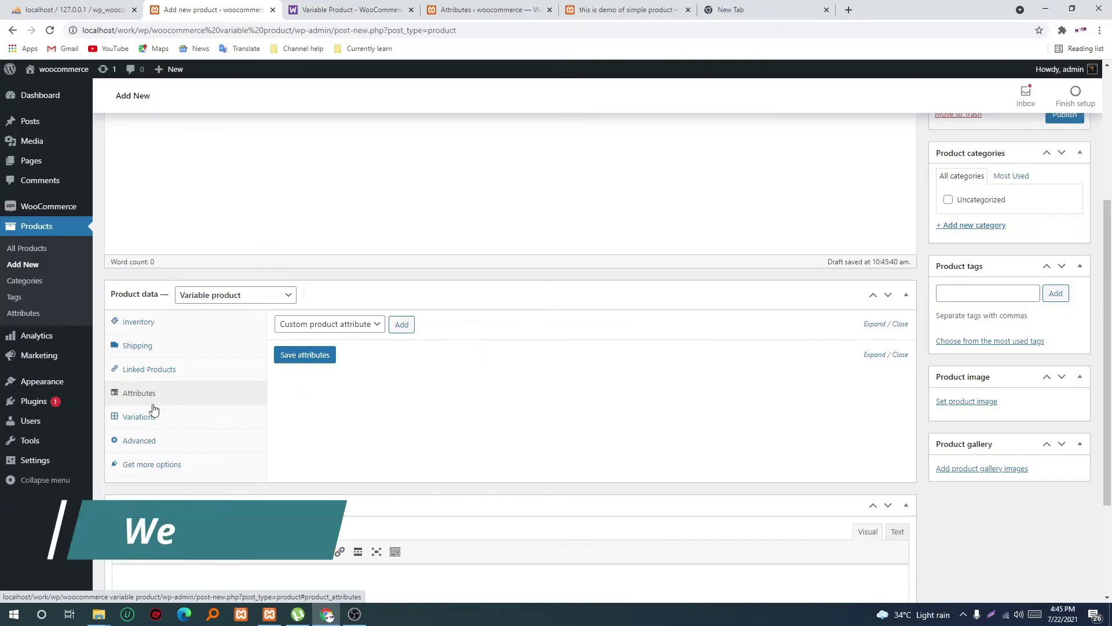
click(149, 399)
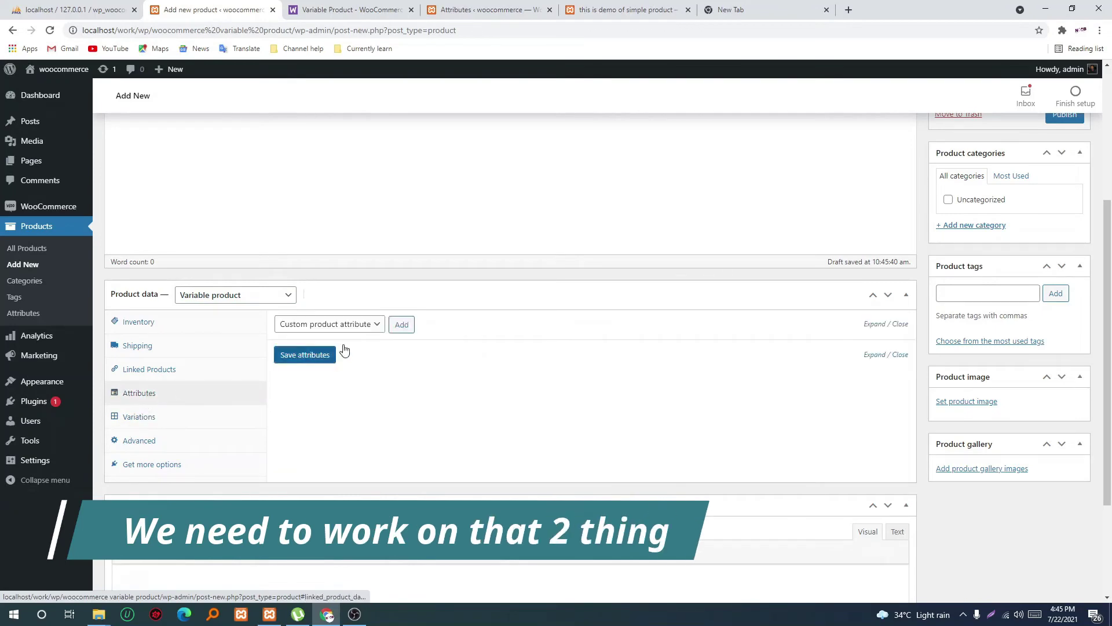
click(328, 324)
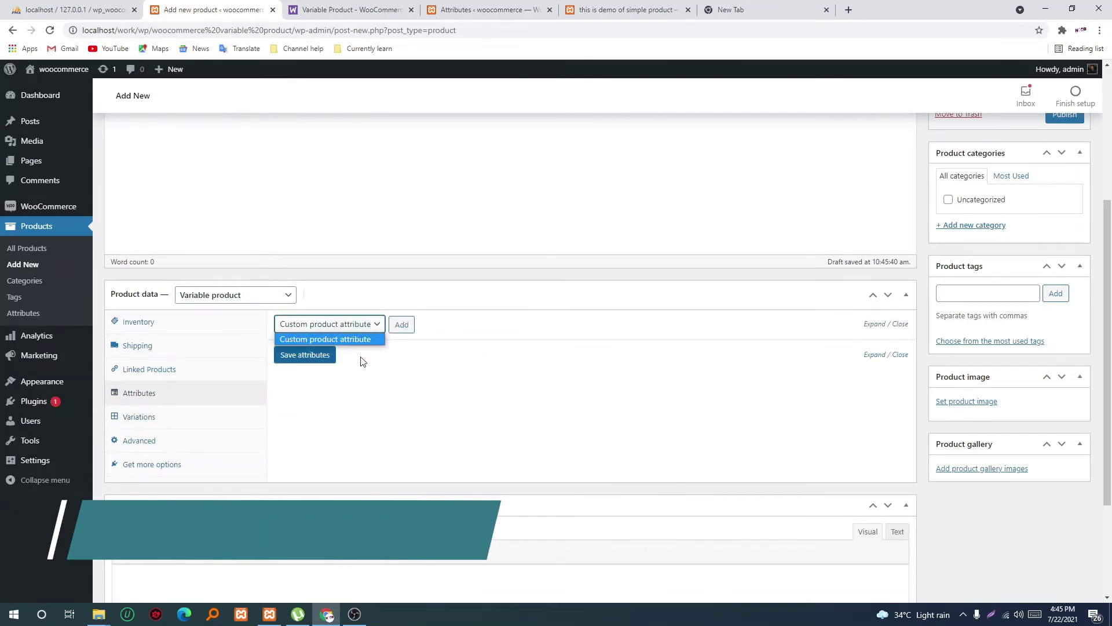
Step: Create a product attribute with the name and slug delivery and with archives enabled
click(22, 315)
click(606, 103)
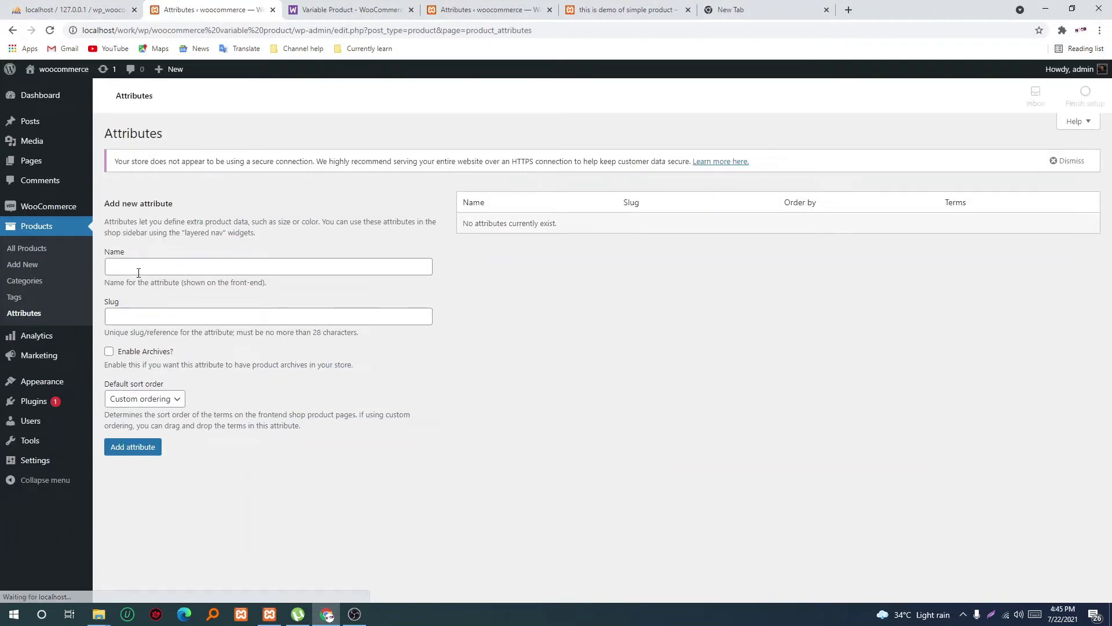
click(140, 272)
text(delivery)
click(441, 320)
click(226, 312)
key(shift+Tab)
key(ctrl+c)
key(Tab)
key(ctrl+v)
key(Tab)
key(space)
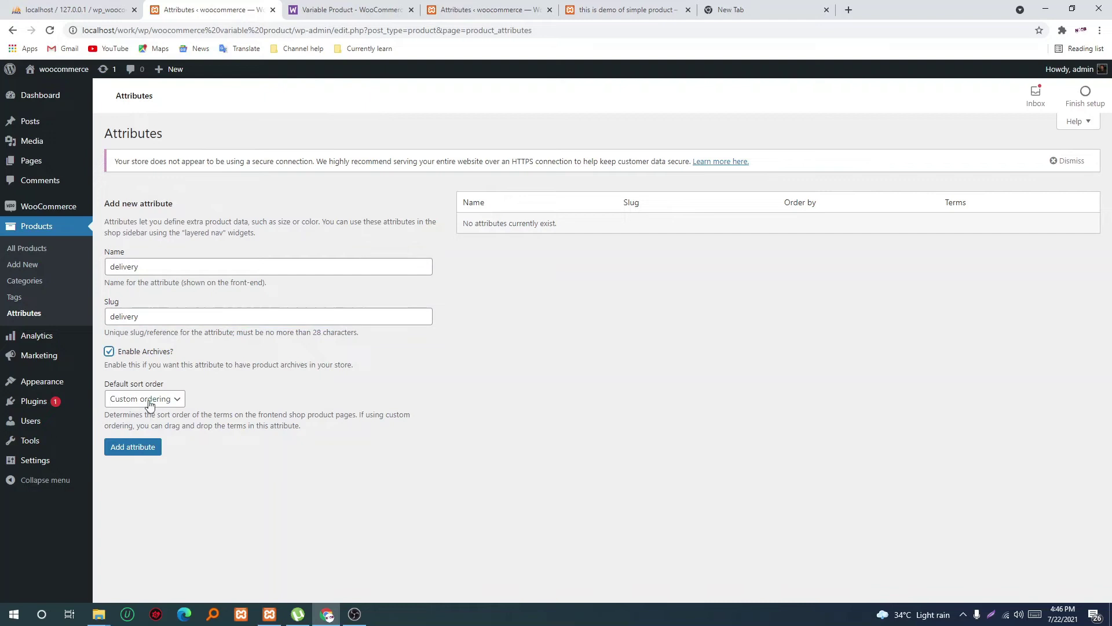
click(137, 449)
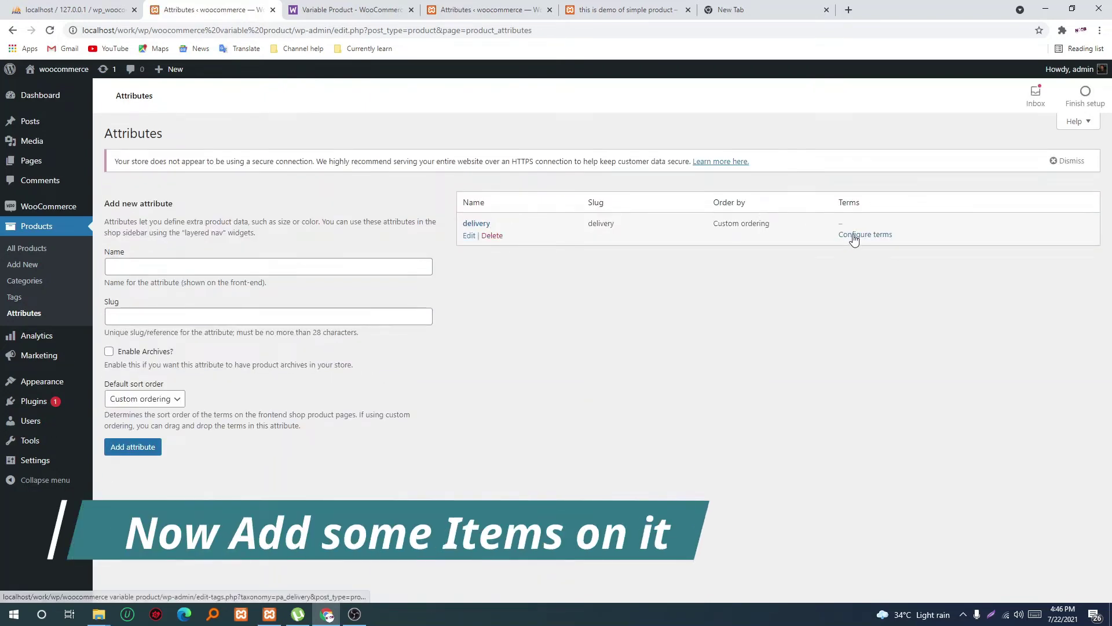
Step: Add the term "7 days delivery" to the delivery attribute, with the same text as slug and the description "7 days delivery 15%"
click(880, 239)
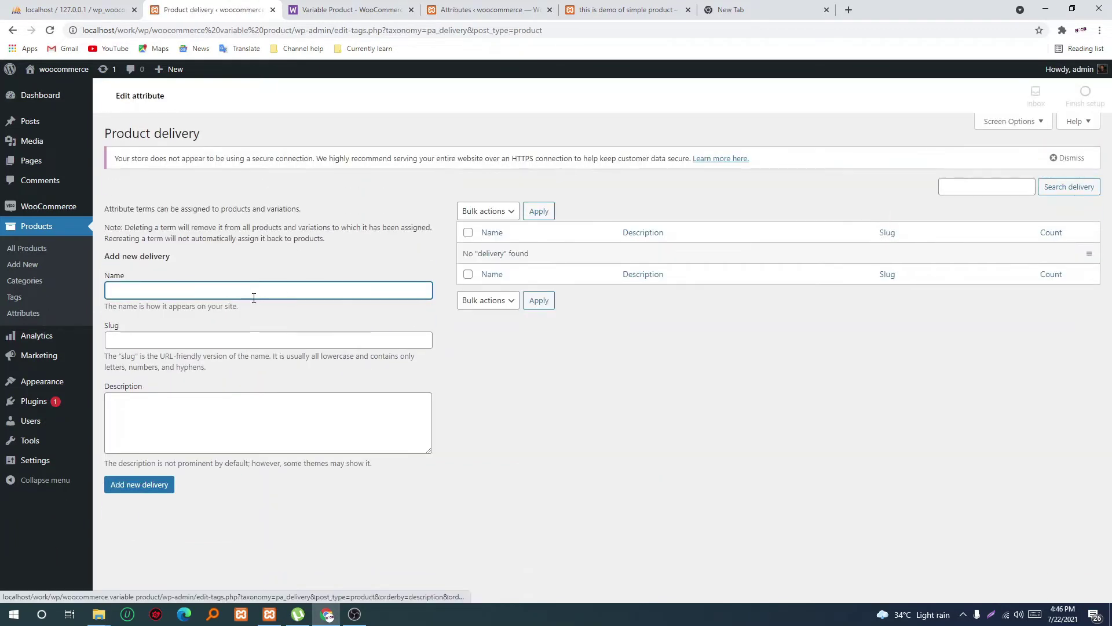
text(7 days delivery)
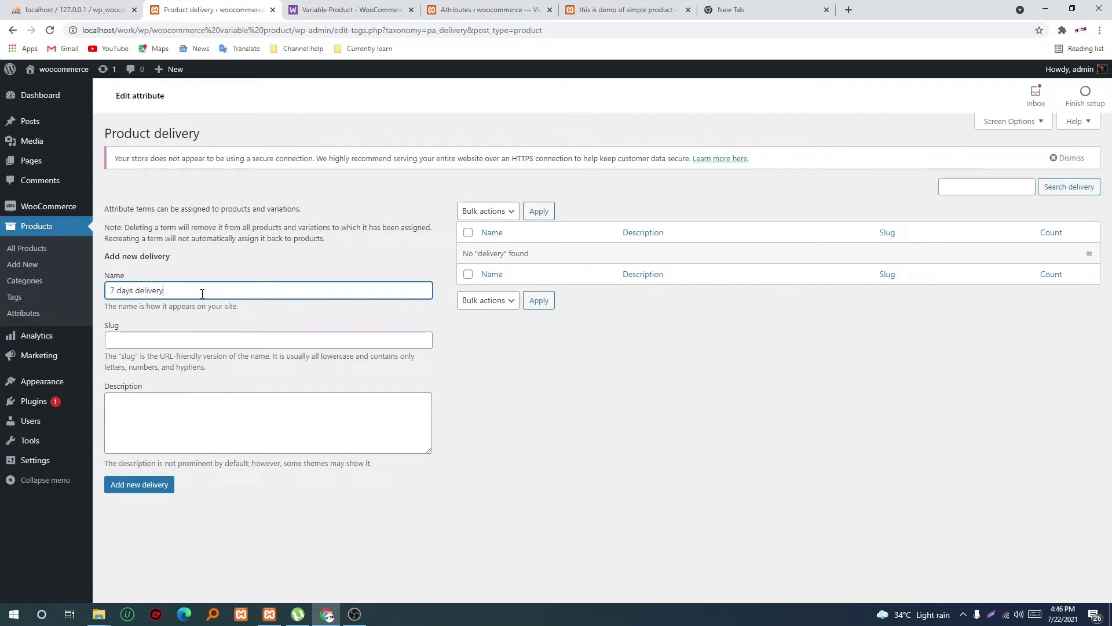
key(ctrl+a)
key(ctrl+c)
click(169, 340)
key(ctrl+v)
click(160, 418)
key(ctrl+v)
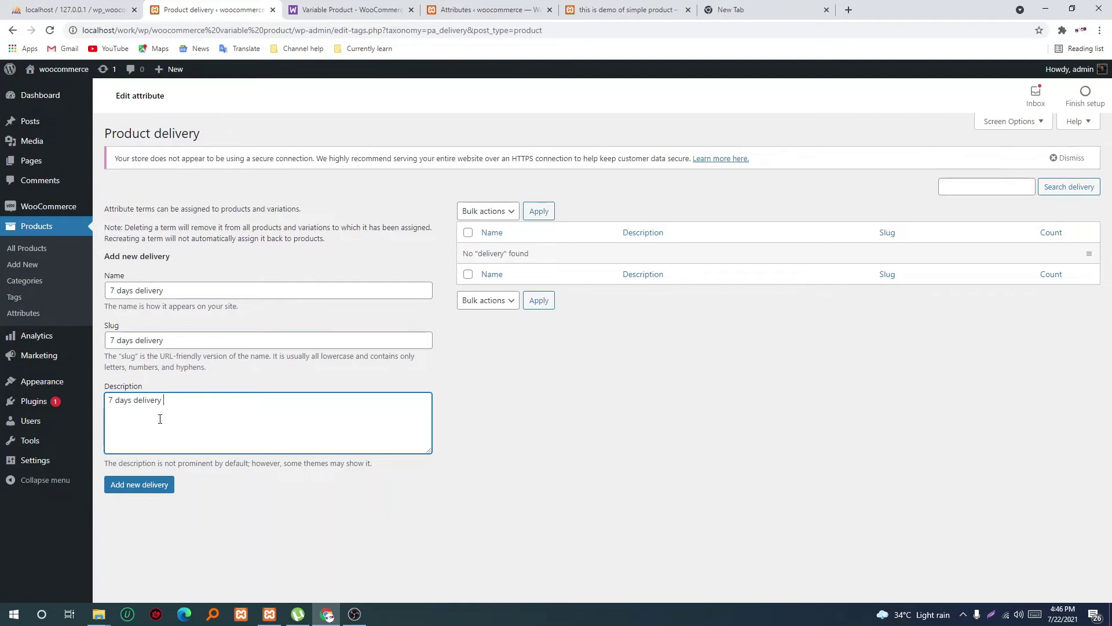
click(156, 485)
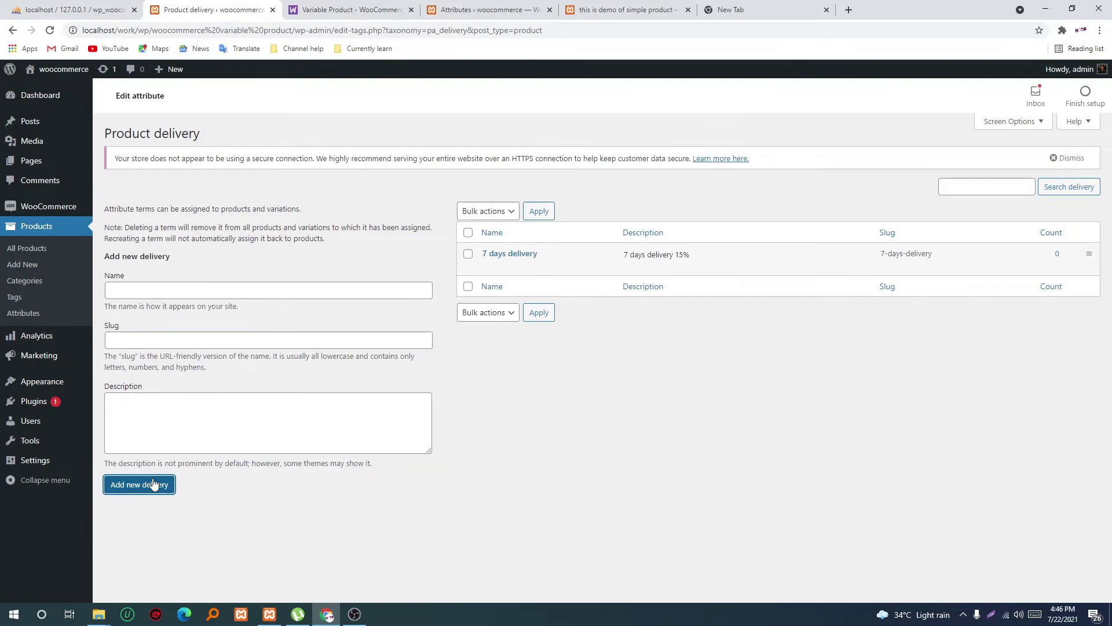
Step: Add the delivery term "40 days delivery" with the same text as slug and the description "40 days delivery 50%"
click(156, 288)
key(ctrl+v)
double_click(113, 290)
text(40)
click(136, 340)
key(ctrl+v)
key(Tab)
double_click(113, 340)
text(40)
click(155, 417)
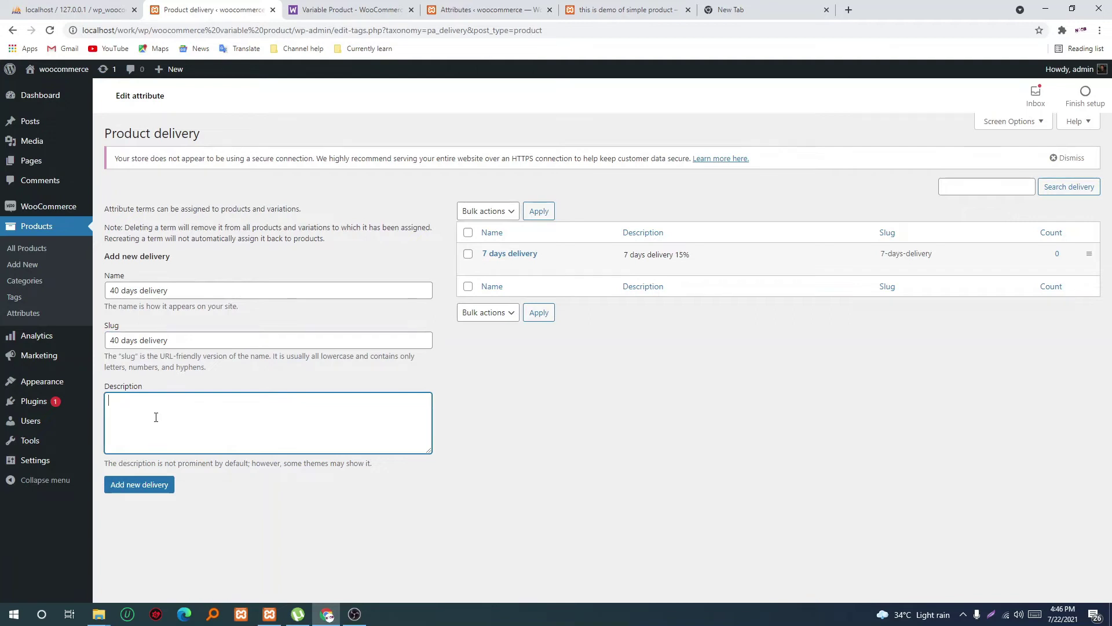
key(ctrl+v)
key(BackSpace)
text(40)
click(134, 489)
Step: Add the delivery term "10 days delivery" with the same text as slug and the description "10 days delivery 20%"
click(137, 296)
key(ctrl+v)
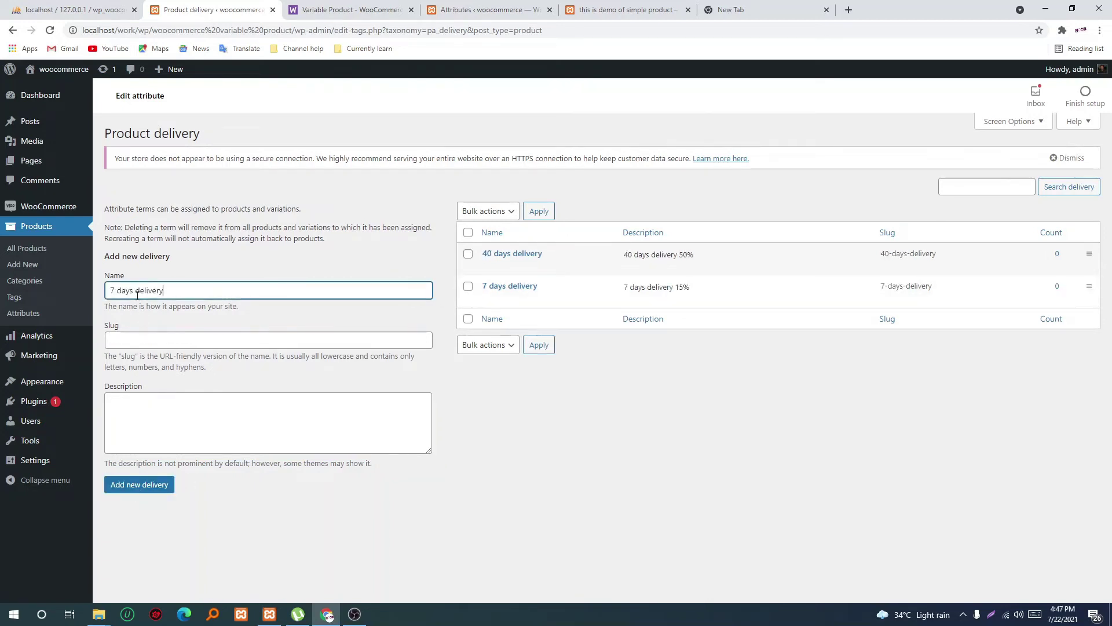
text(10)
click(146, 336)
key(ctrl+v)
click(116, 406)
key(ctrl+v)
double_click(112, 402)
text(10)
double_click(111, 340)
text(10)
click(186, 400)
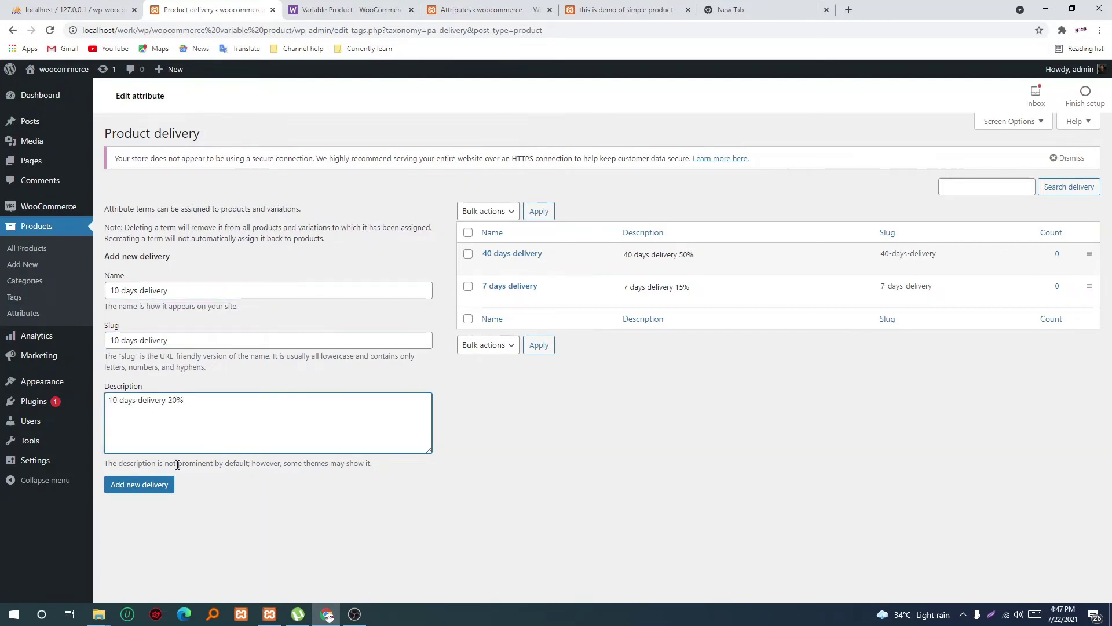
text(20%)
click(156, 485)
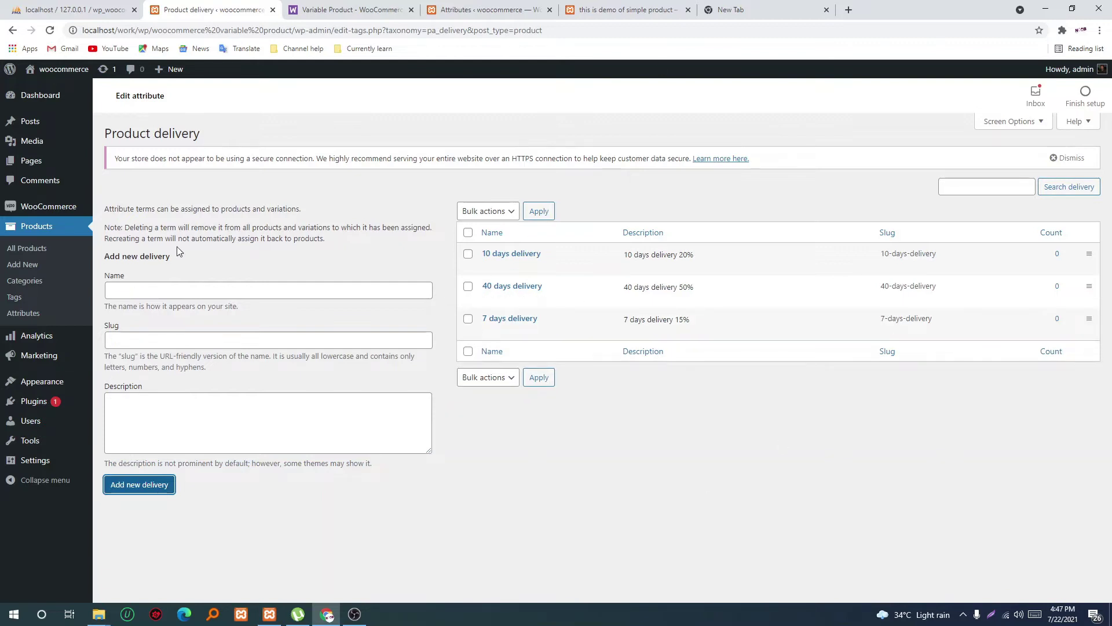
Step: Start a new product titled "variable product demo" and fill in placeholder text as its description
click(30, 266)
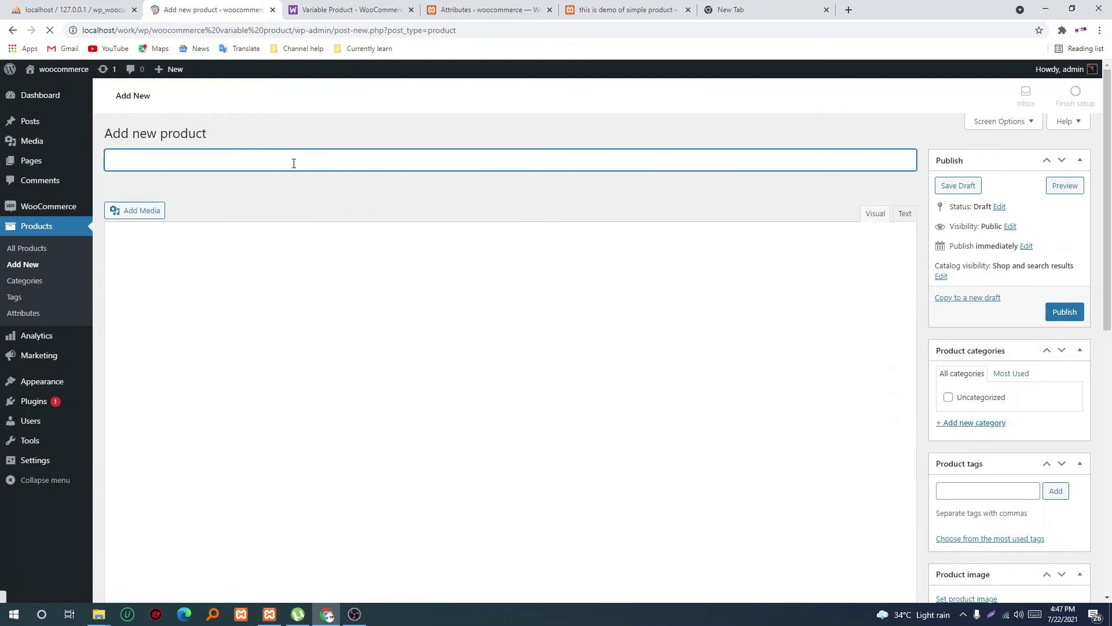
text(variable product demo)
scroll(223, 287, down, 2)
click(226, 288)
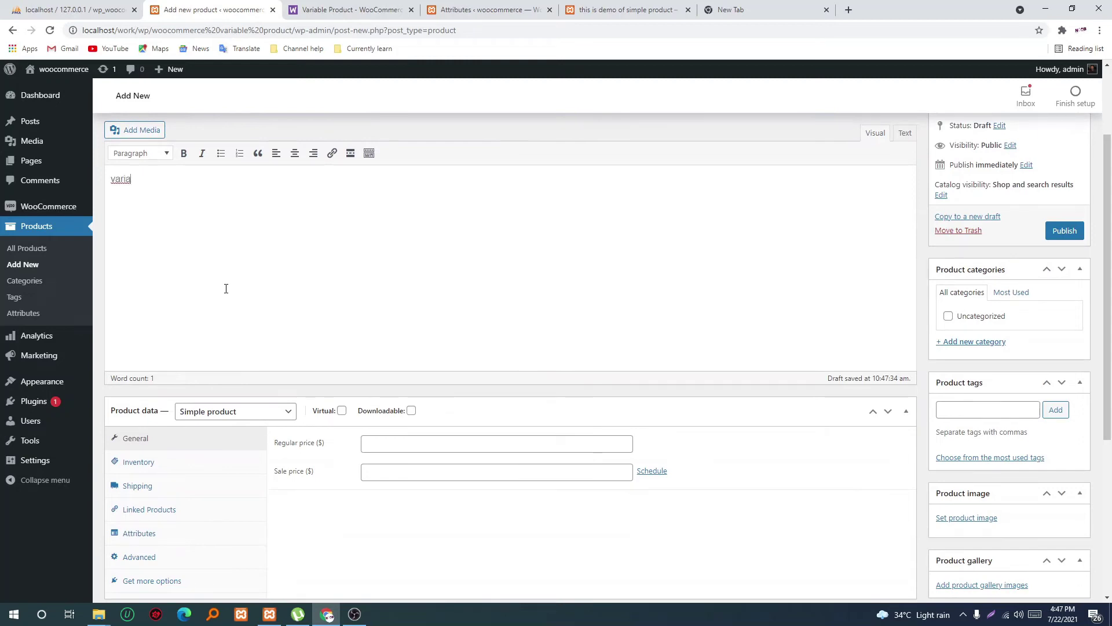
text(la bla bla)
scroll(229, 290, down, 3)
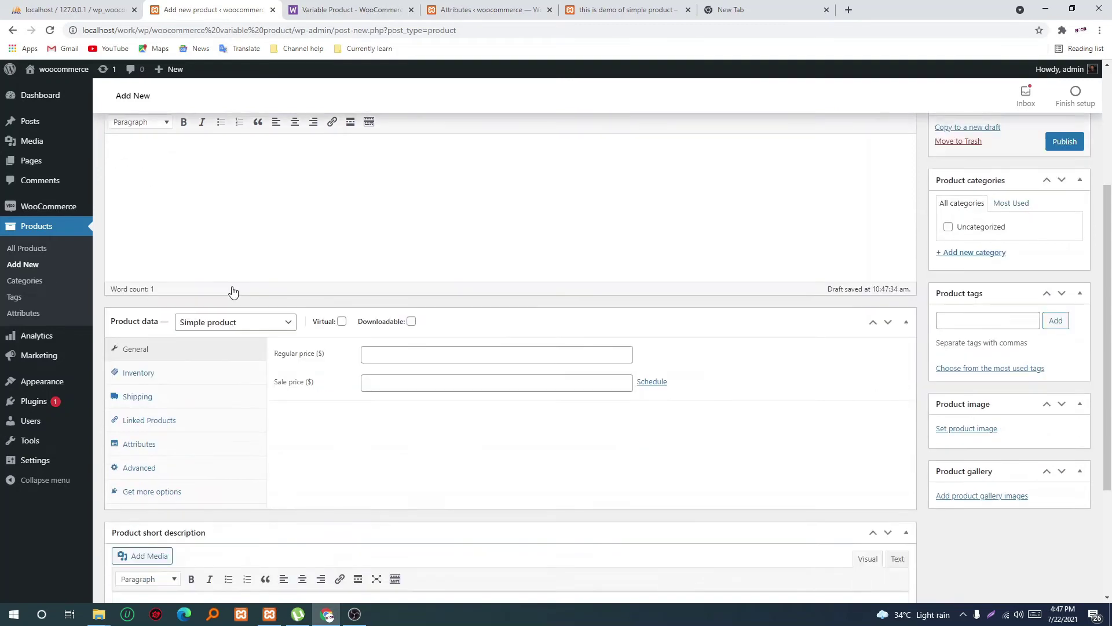
Step: Set the product type to Variable product and add the delivery attribute to it
click(222, 239)
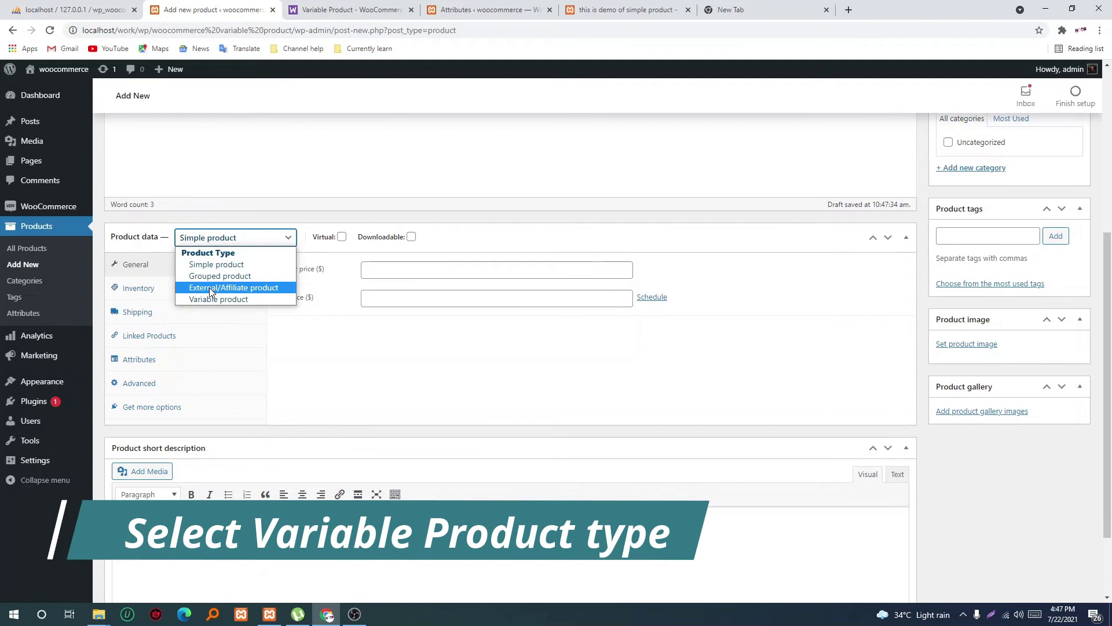
click(221, 298)
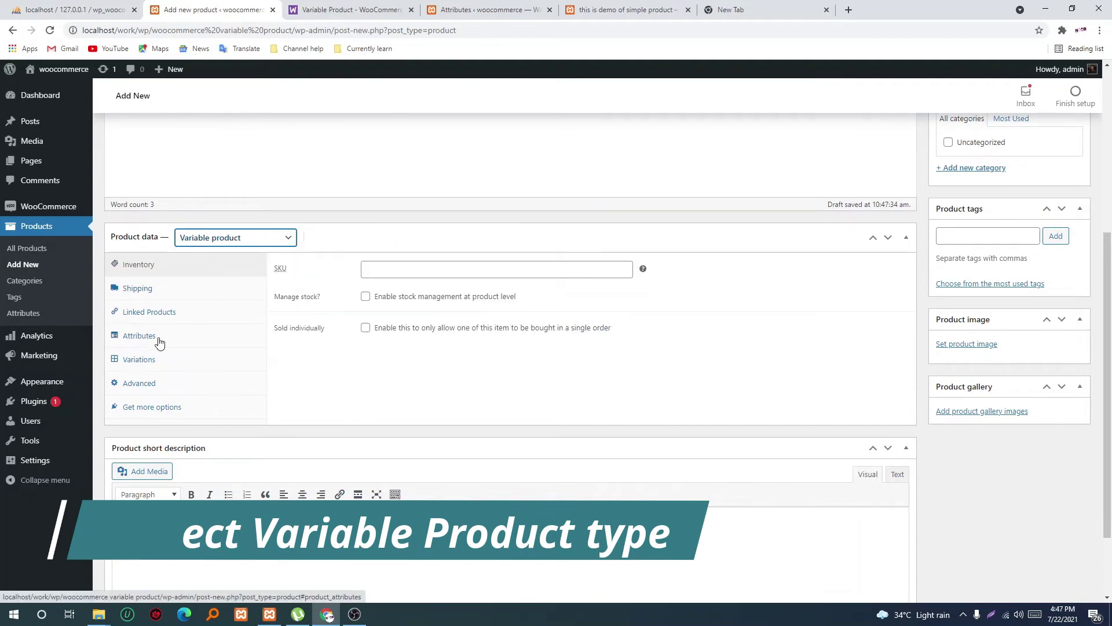
click(156, 337)
click(327, 264)
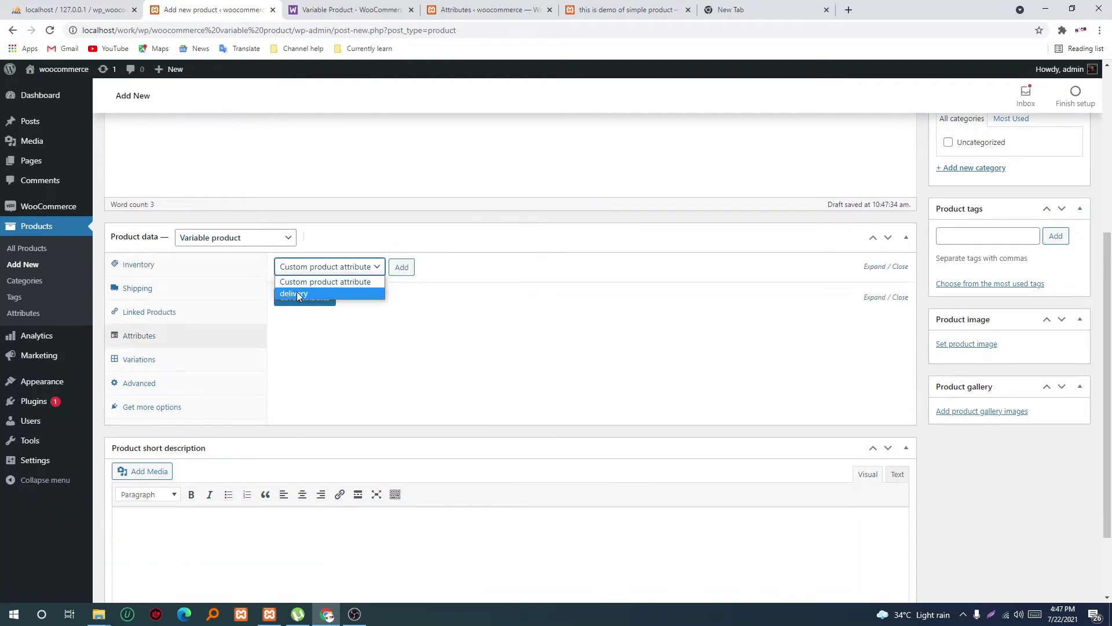
click(323, 294)
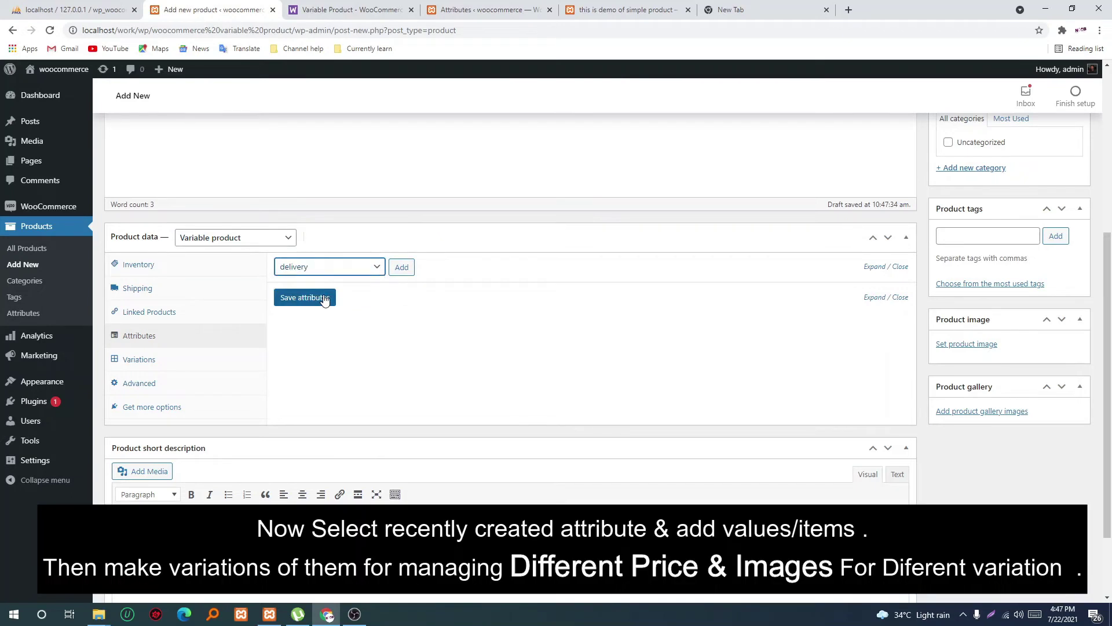
click(408, 270)
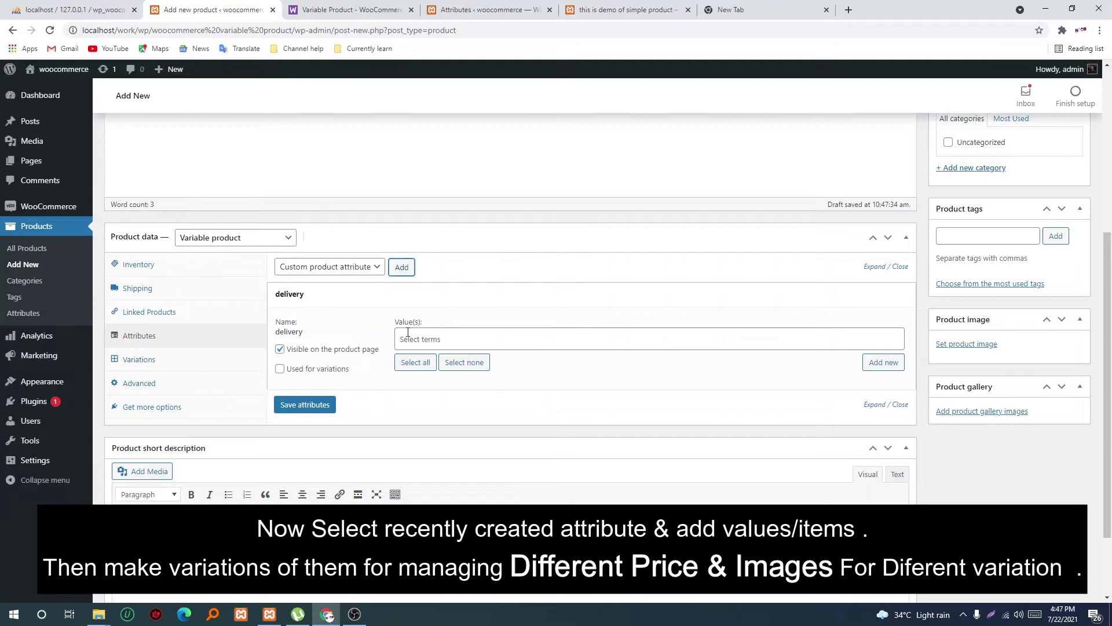
Step: Assign the values 7 days delivery and 40 days delivery to the delivery attribute and save the attributes
click(429, 338)
click(429, 400)
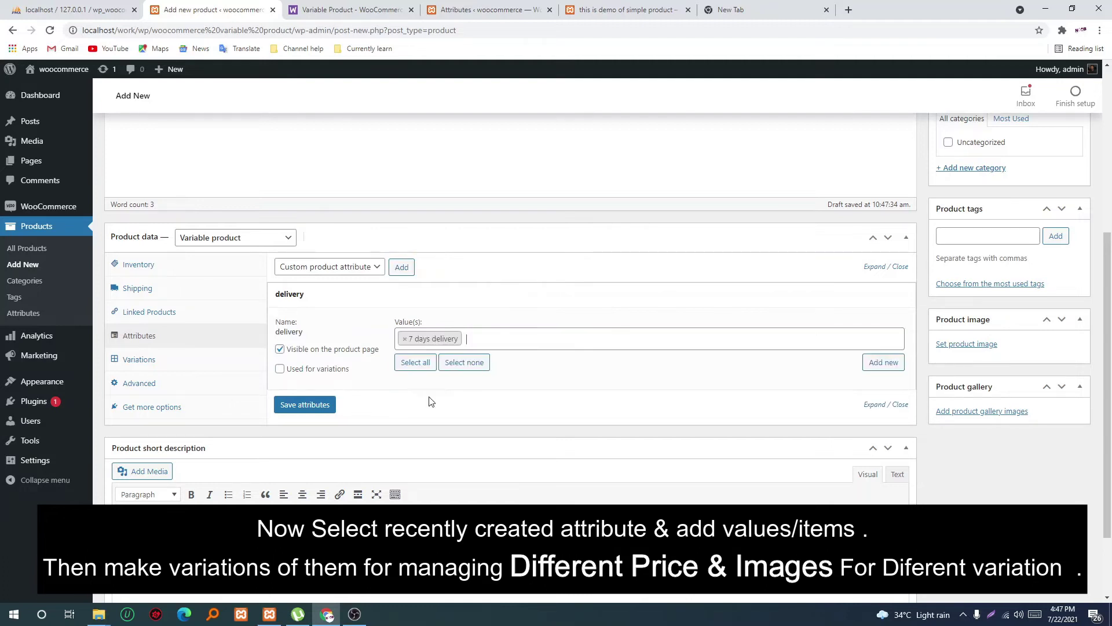
click(487, 338)
click(470, 380)
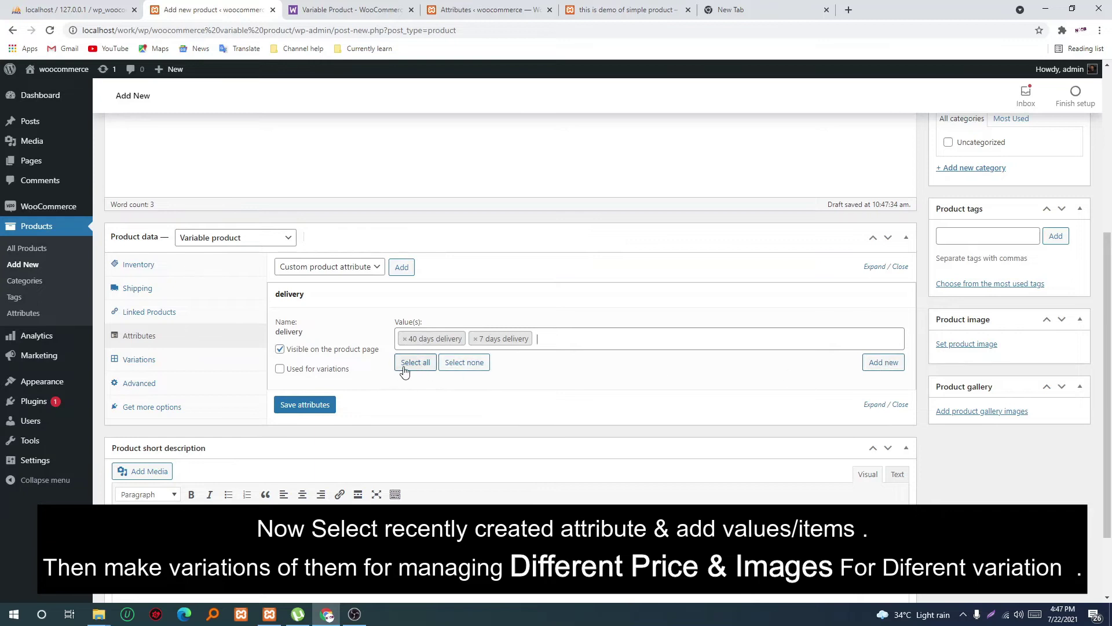
click(308, 407)
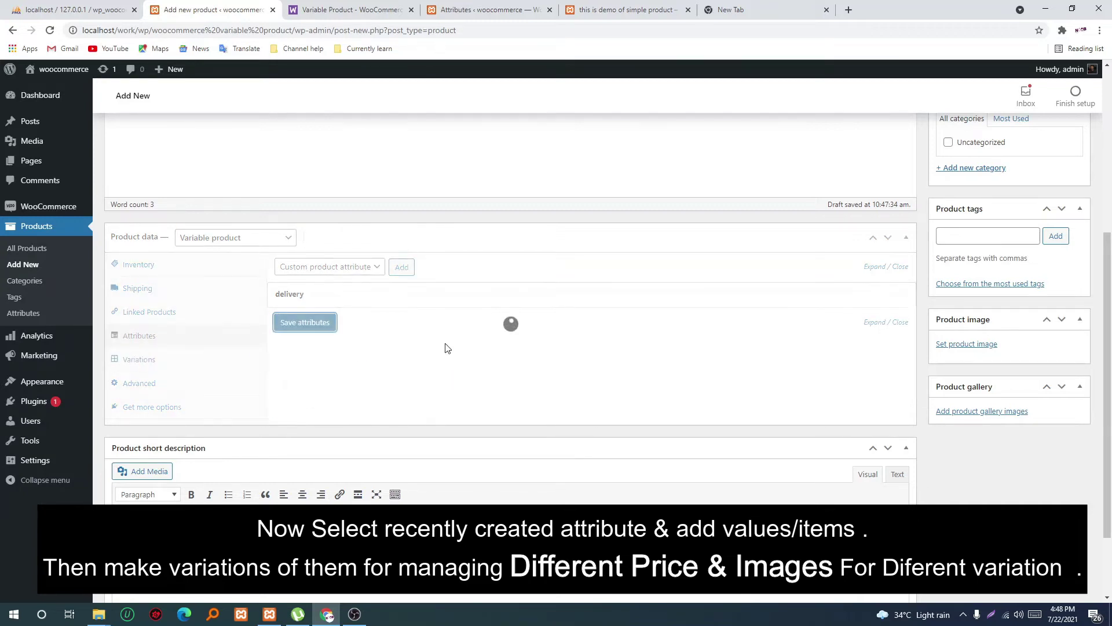
Step: Create variations from all attributes for the variable product and accept the confirmation dialogs
click(145, 368)
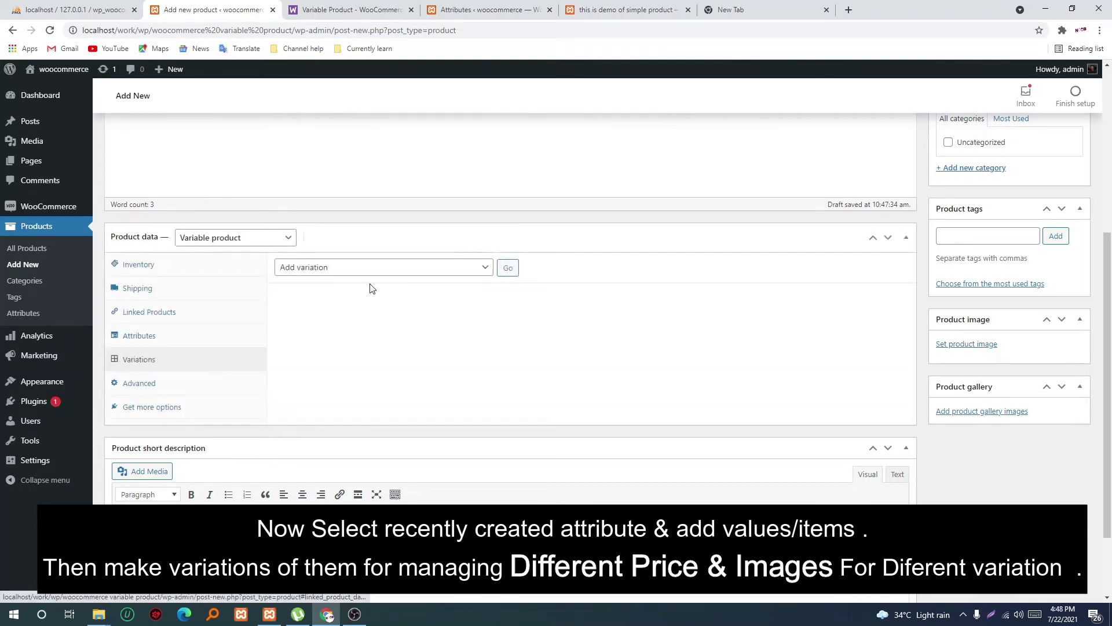
click(358, 269)
click(345, 293)
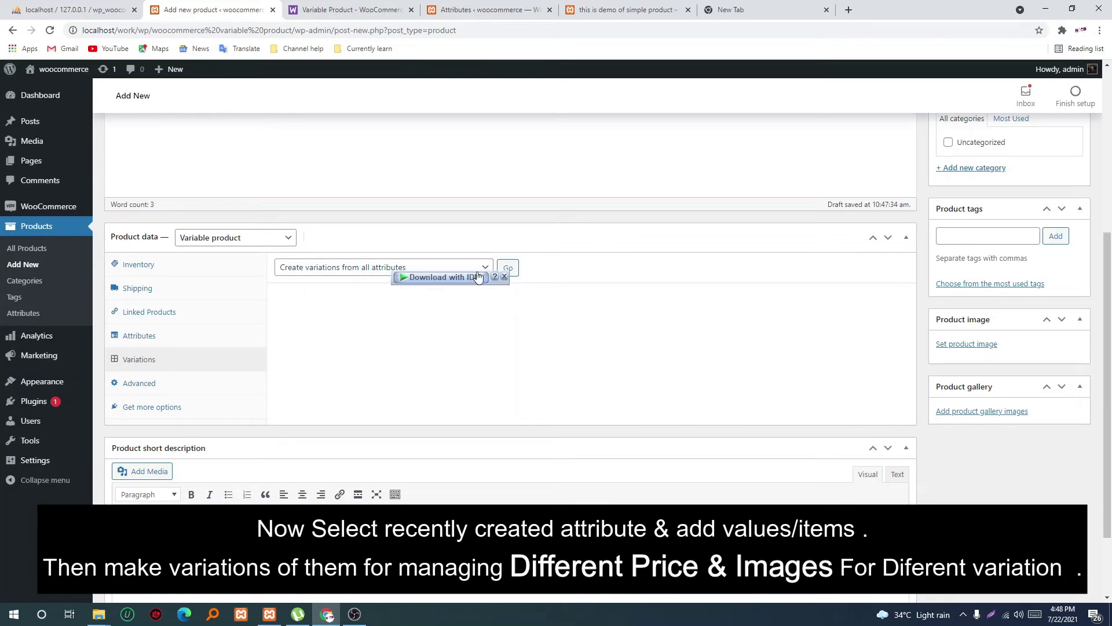
click(510, 268)
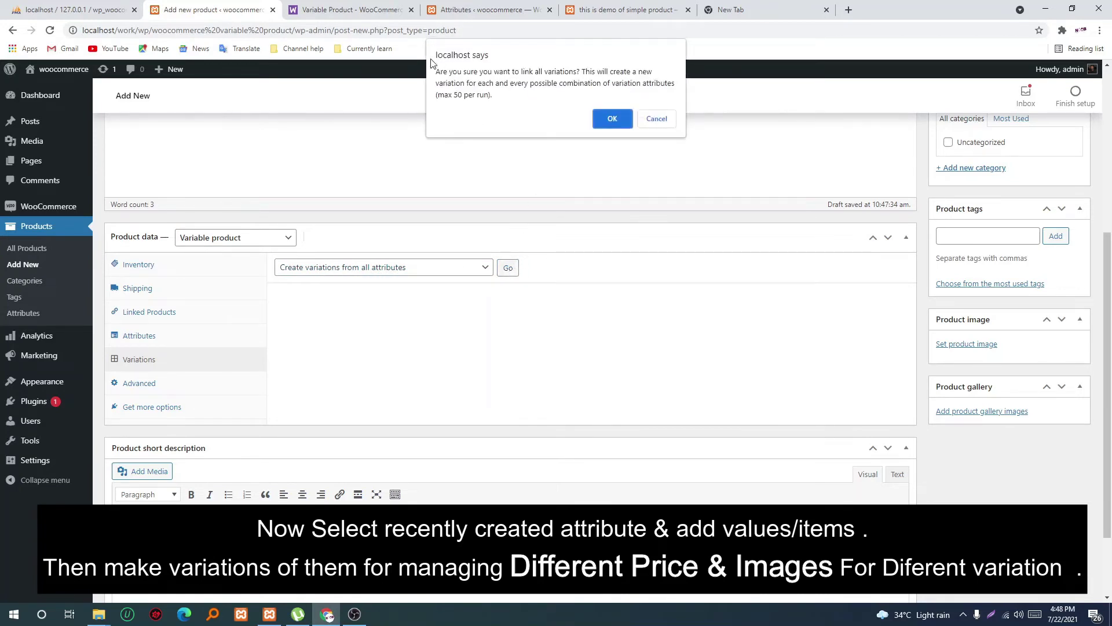
click(612, 118)
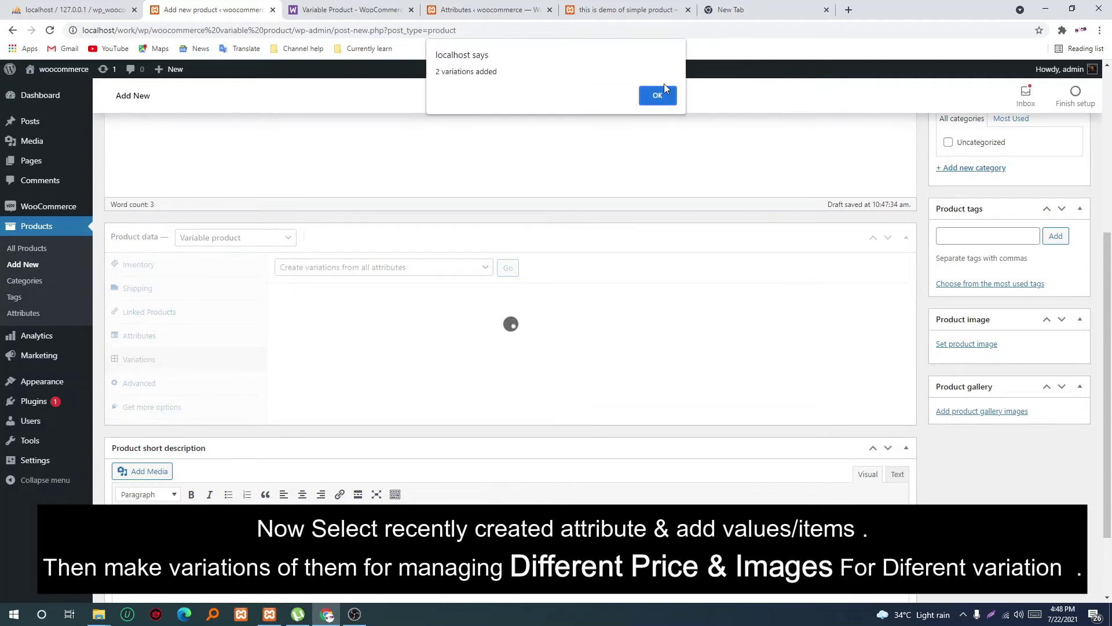
click(658, 95)
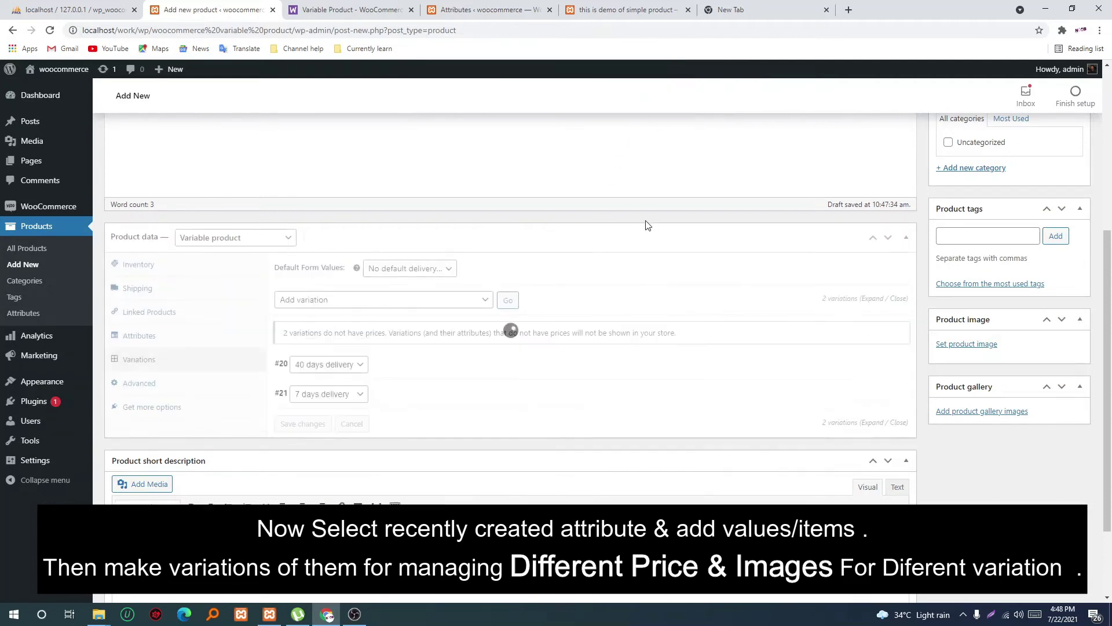
Step: Expand the 40 days delivery variation to show its detail fields
scroll(360, 279, down, 2)
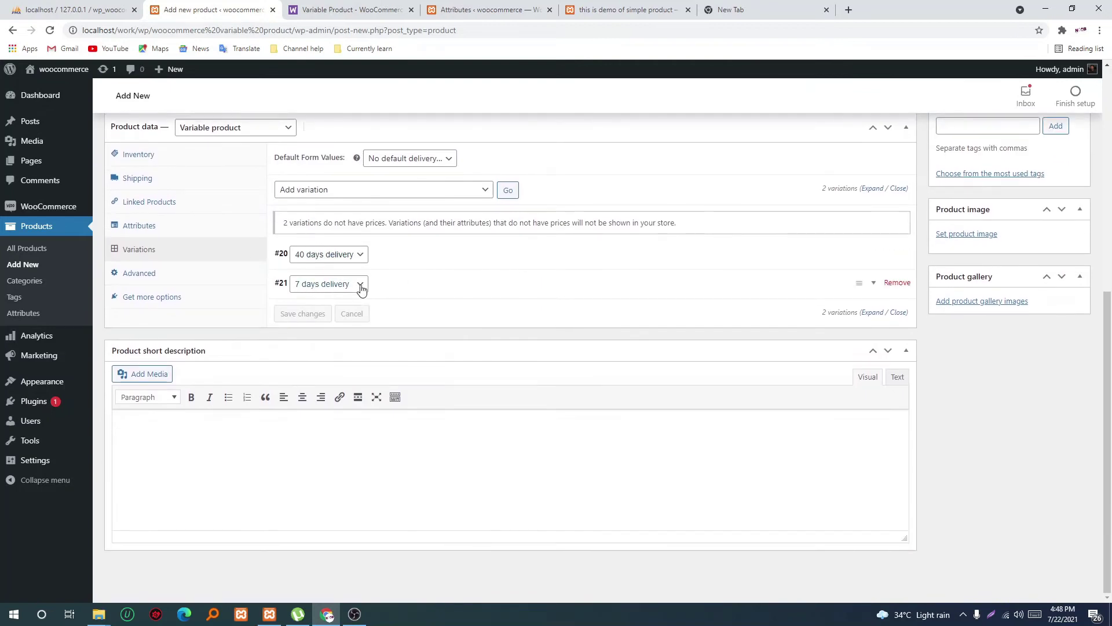
click(322, 255)
click(351, 259)
click(578, 252)
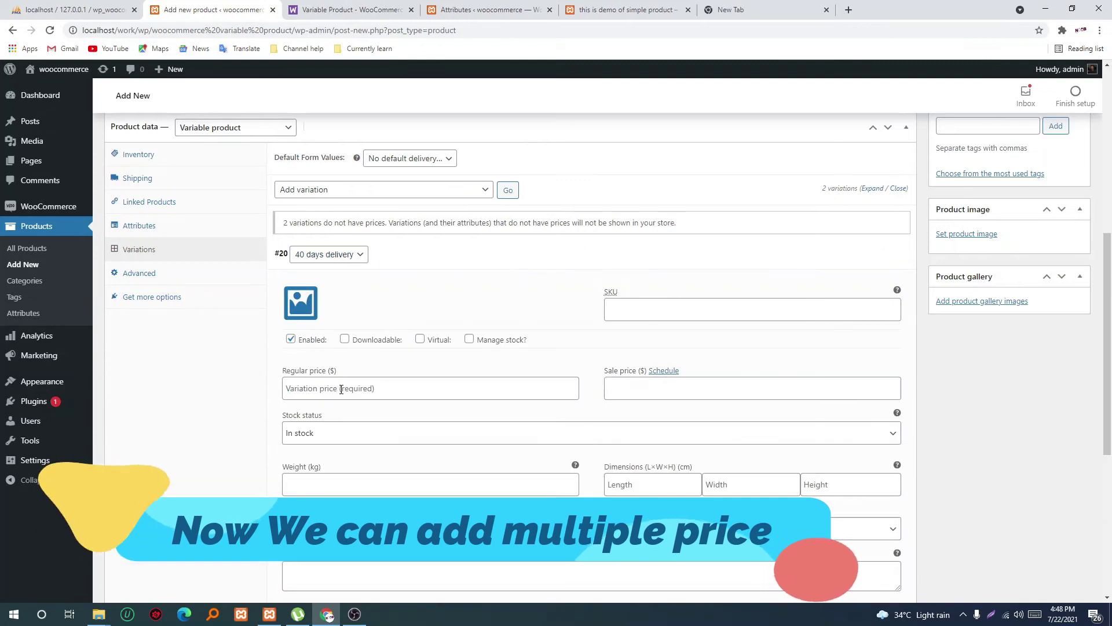
Step: Upload the man's portrait PNG from the Desktop's delete folder and set it as the product image
scroll(348, 371, up, 6)
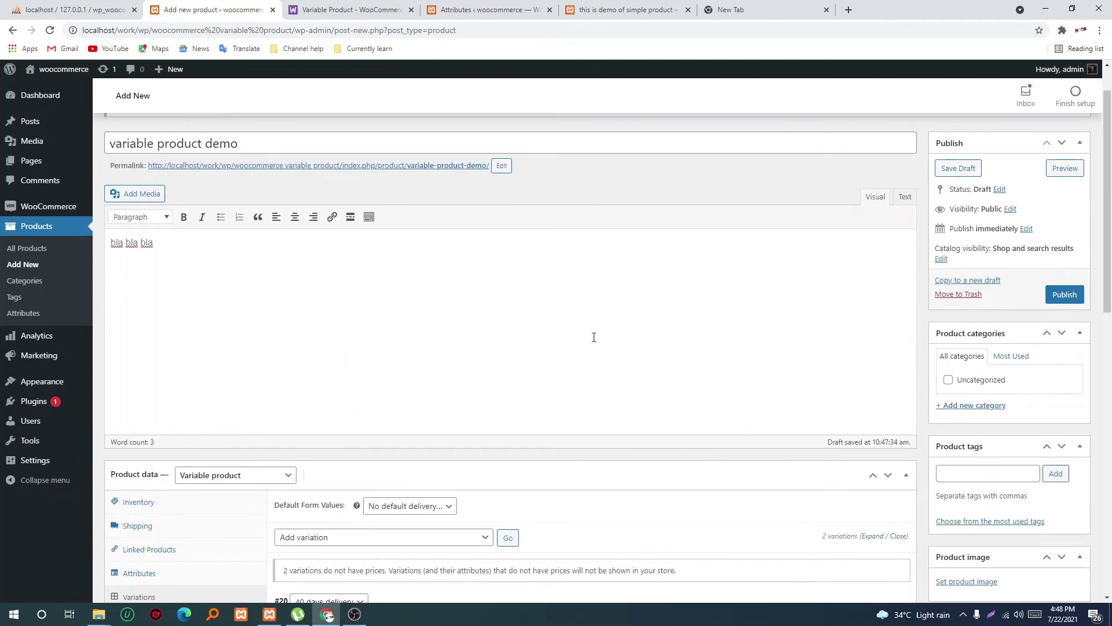
scroll(946, 387, down, 4)
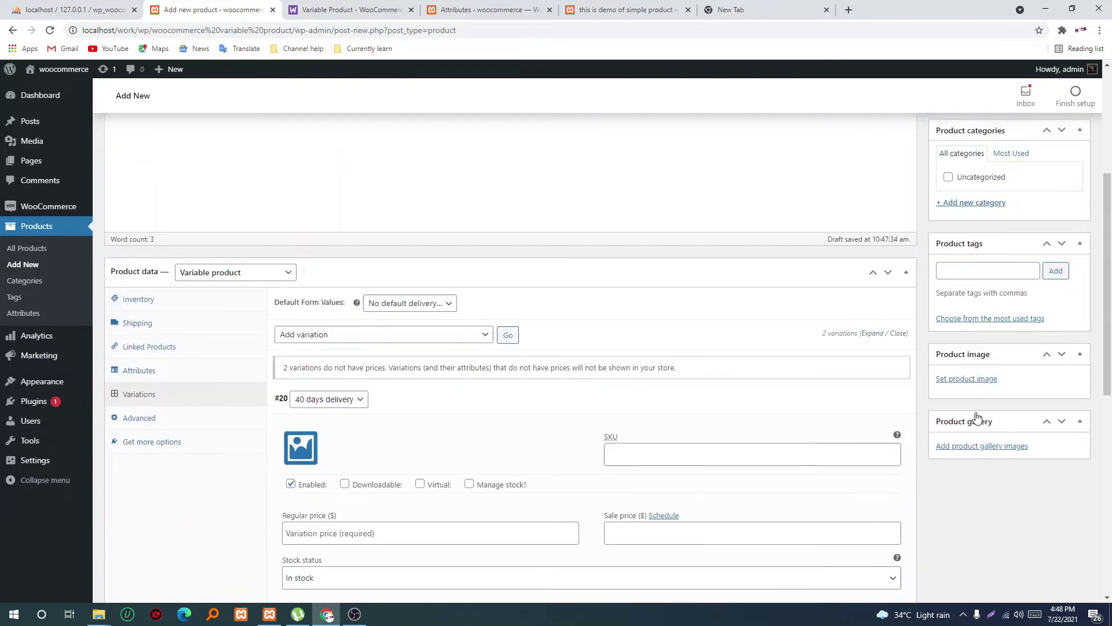
scroll(978, 417, down, 1)
click(968, 349)
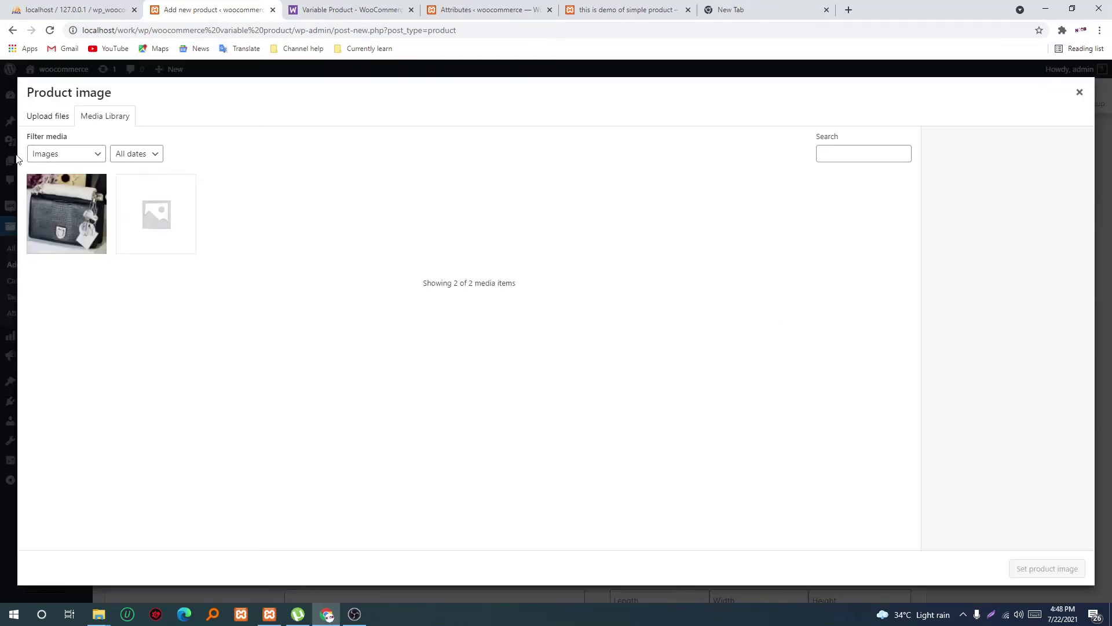
click(32, 115)
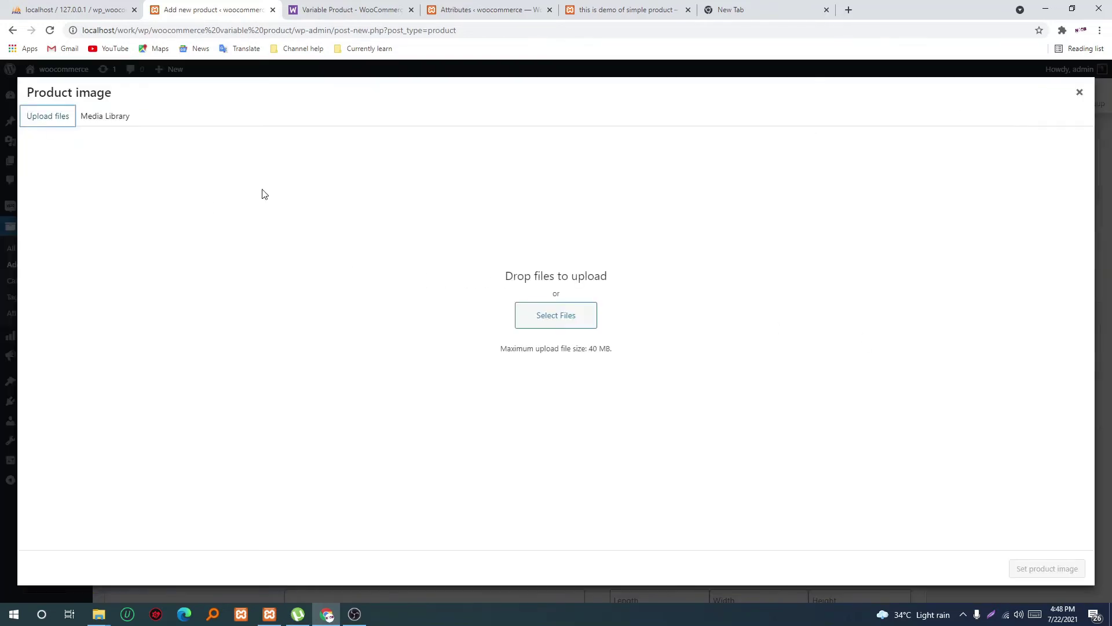
click(556, 317)
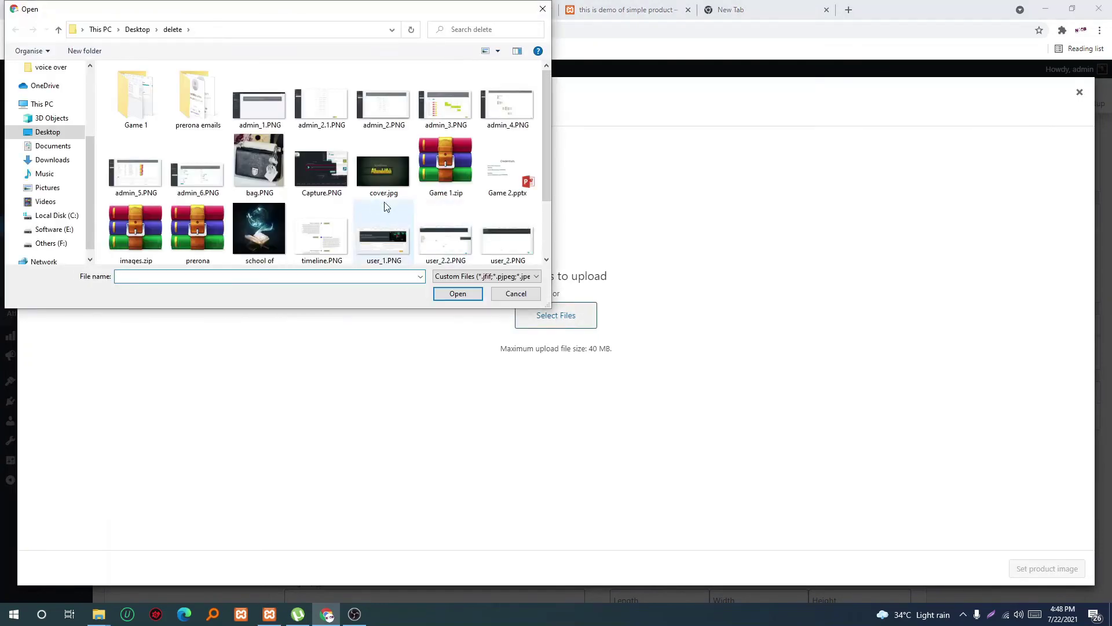
click(267, 229)
scroll(358, 174, down, 1)
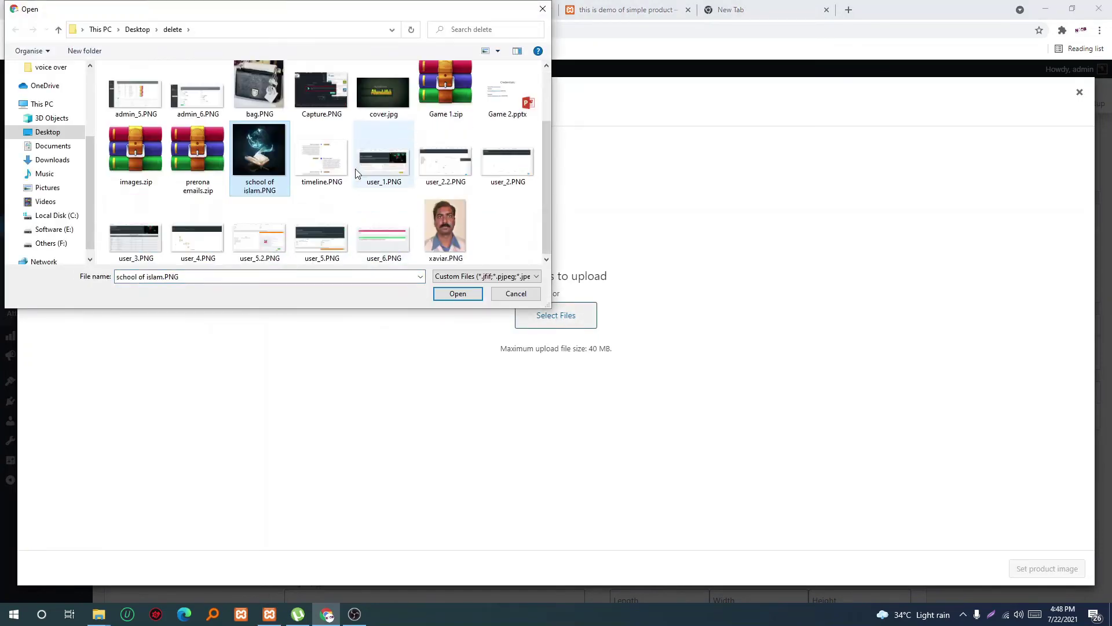
click(450, 238)
click(458, 294)
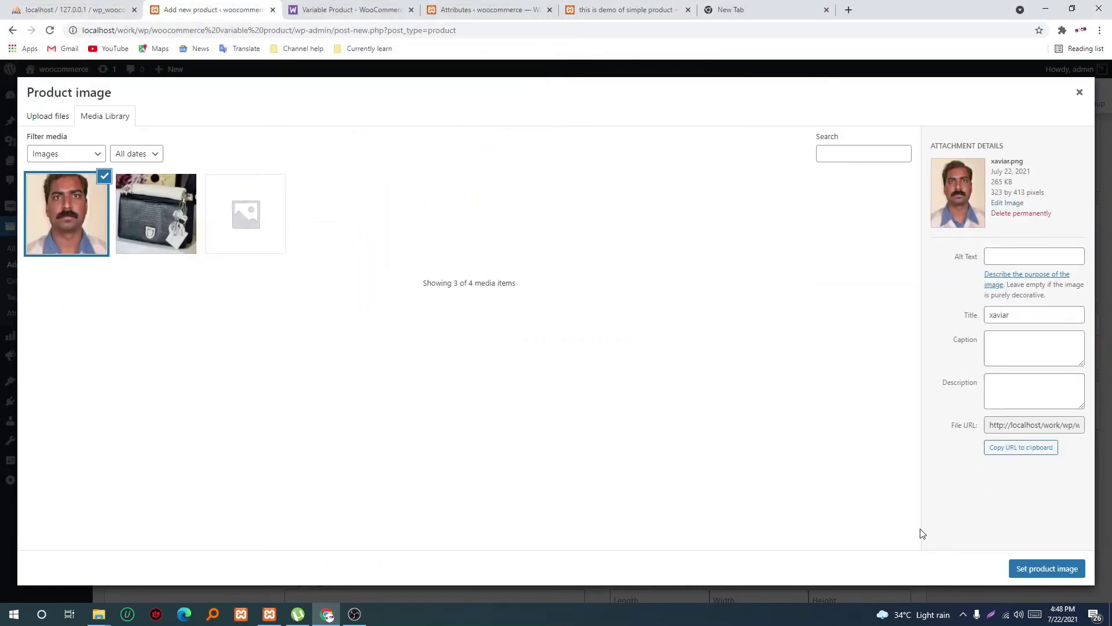
click(1045, 569)
Step: Add the bag image and the portrait photo from the media library to the product gallery
scroll(998, 508, down, 1)
scroll(998, 508, down, 2)
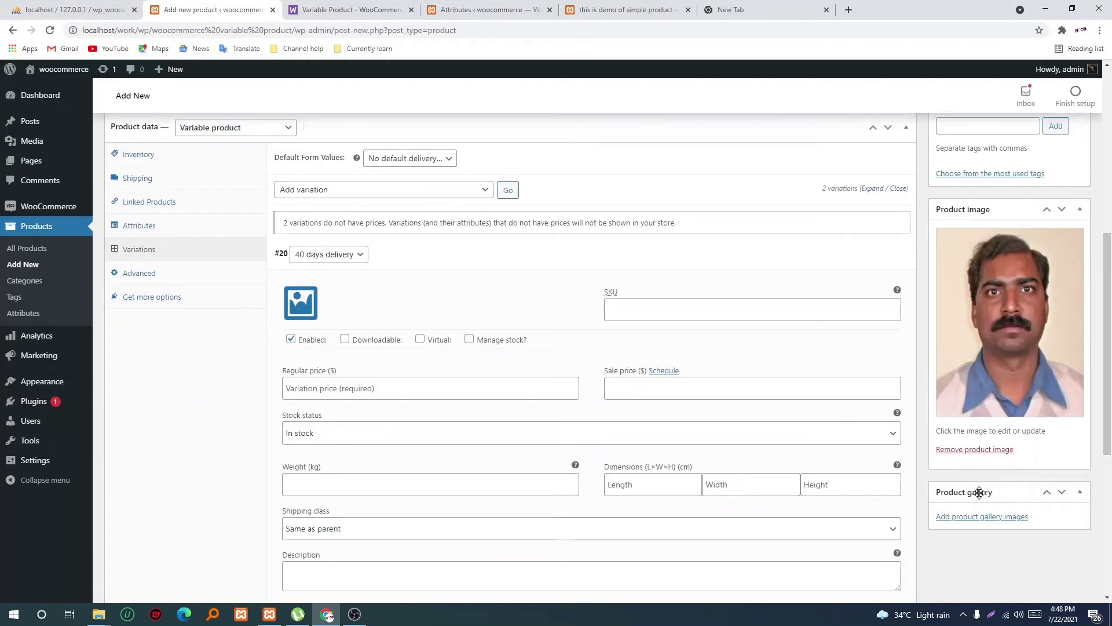
click(983, 516)
click(155, 214)
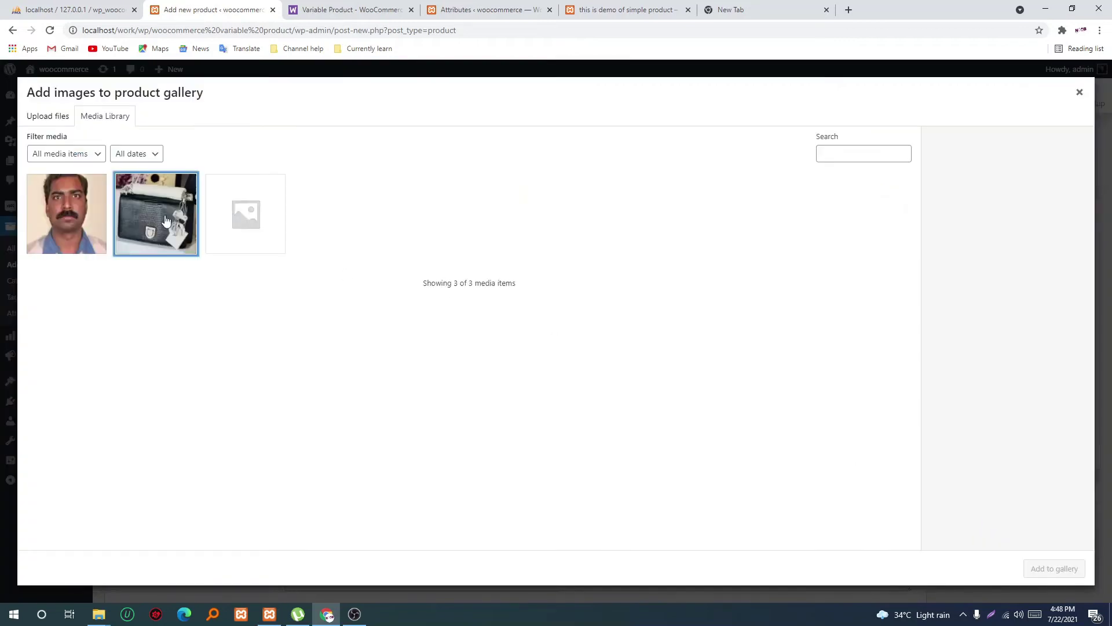
click(59, 220)
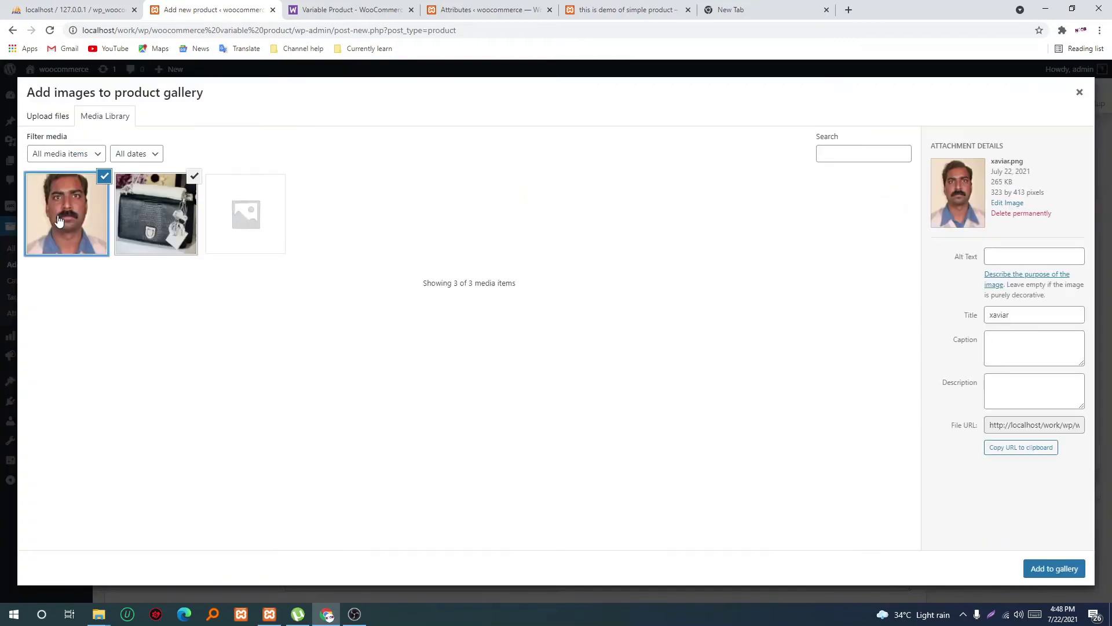
click(1041, 569)
Step: Set the bag image from the media library as the 40 days delivery variation's image
scroll(1029, 468, down, 3)
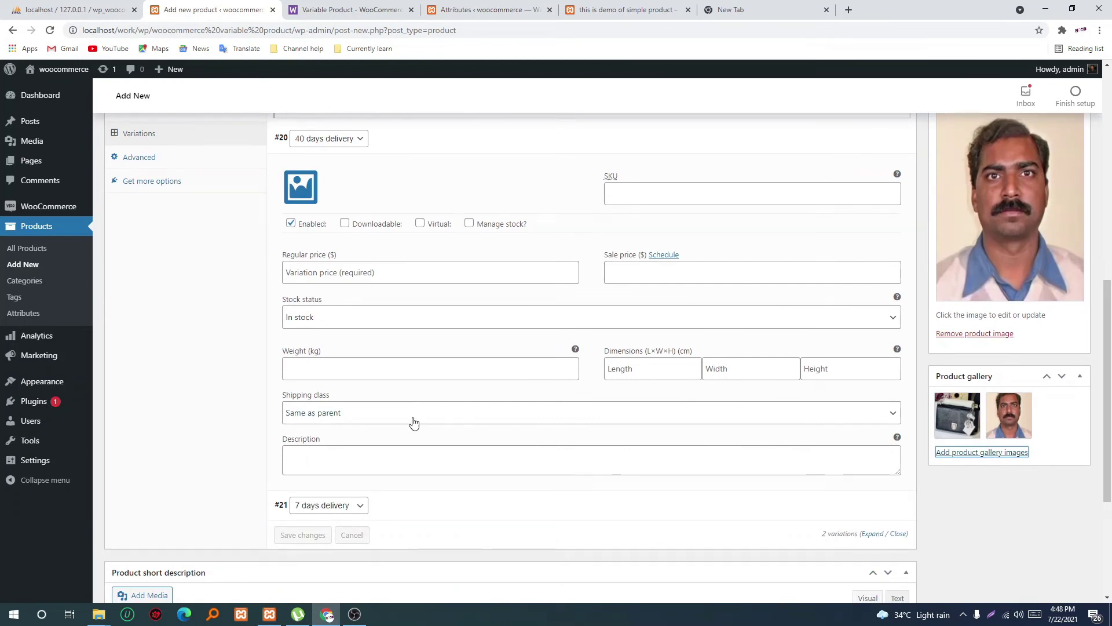
scroll(406, 278, up, 1)
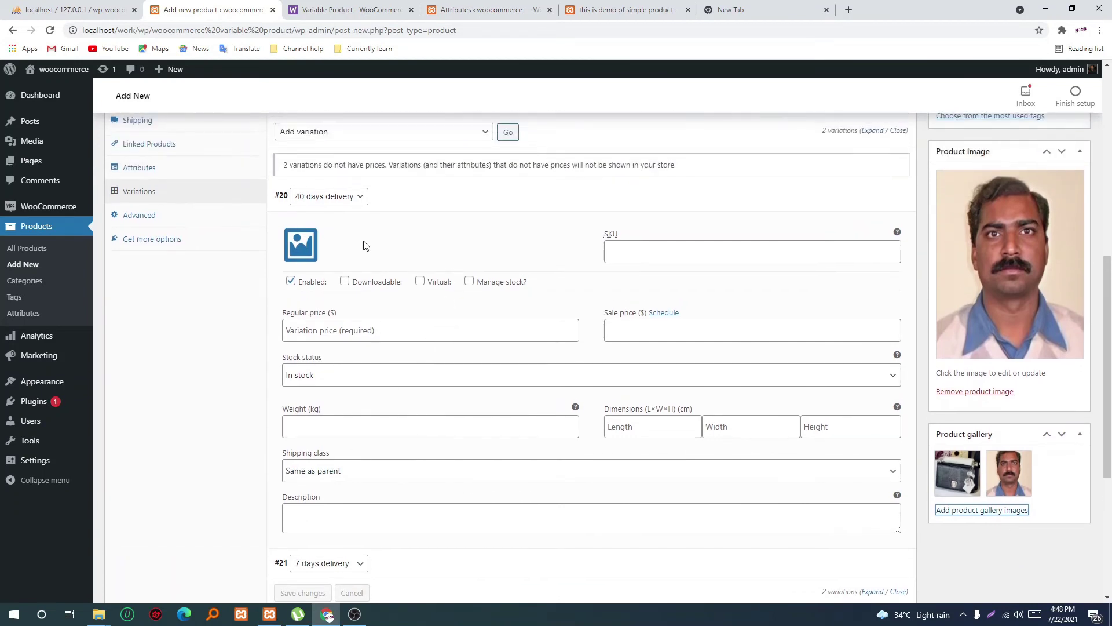
click(301, 243)
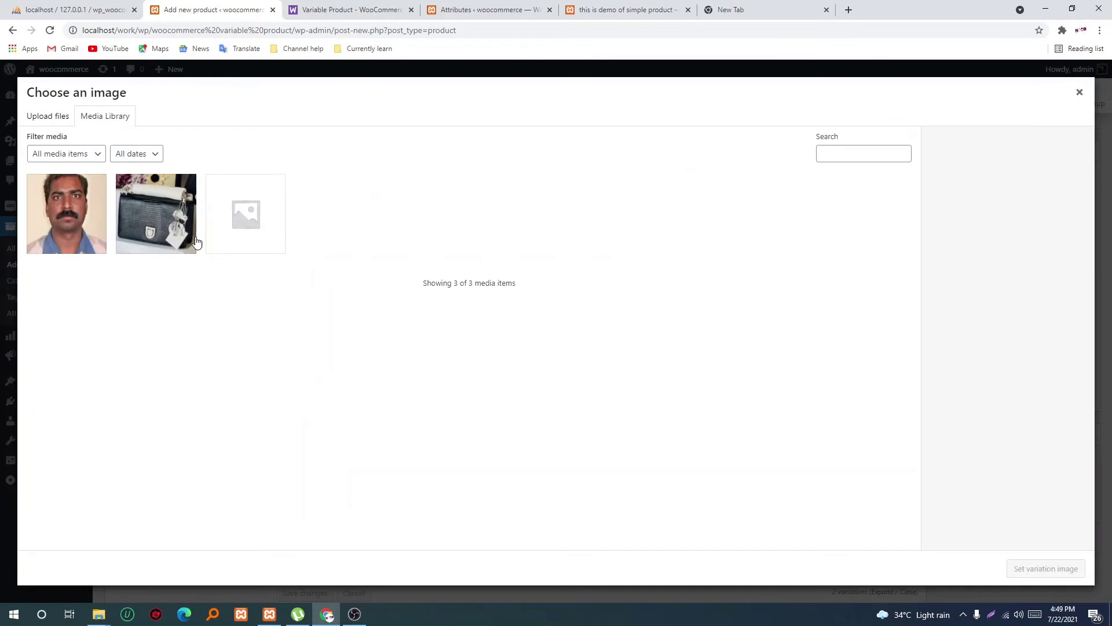
click(52, 118)
click(116, 118)
click(159, 217)
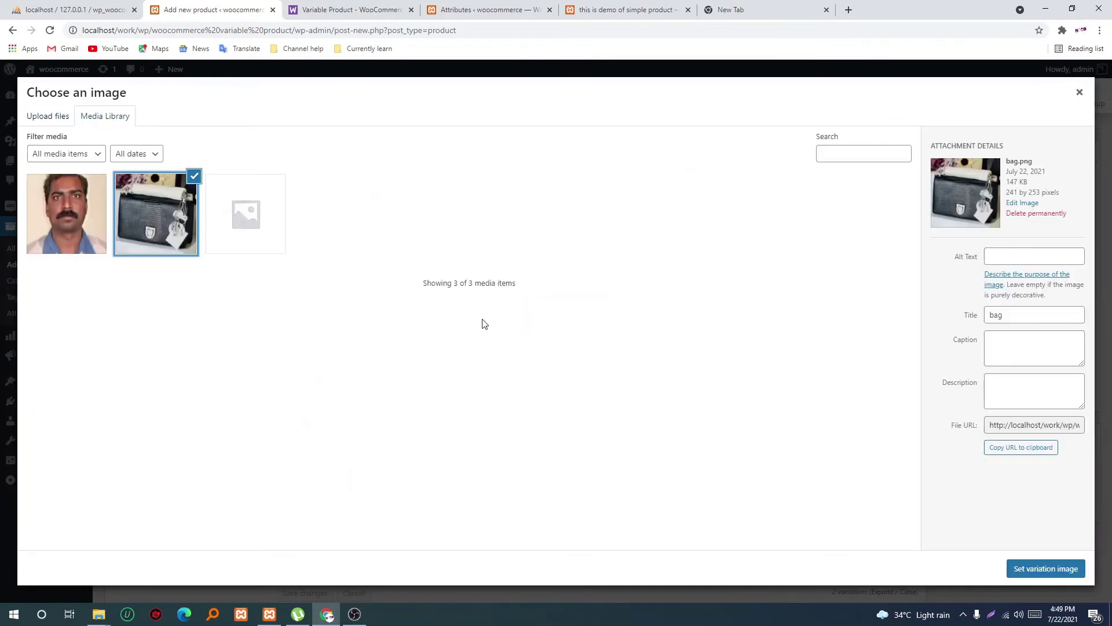
click(1064, 573)
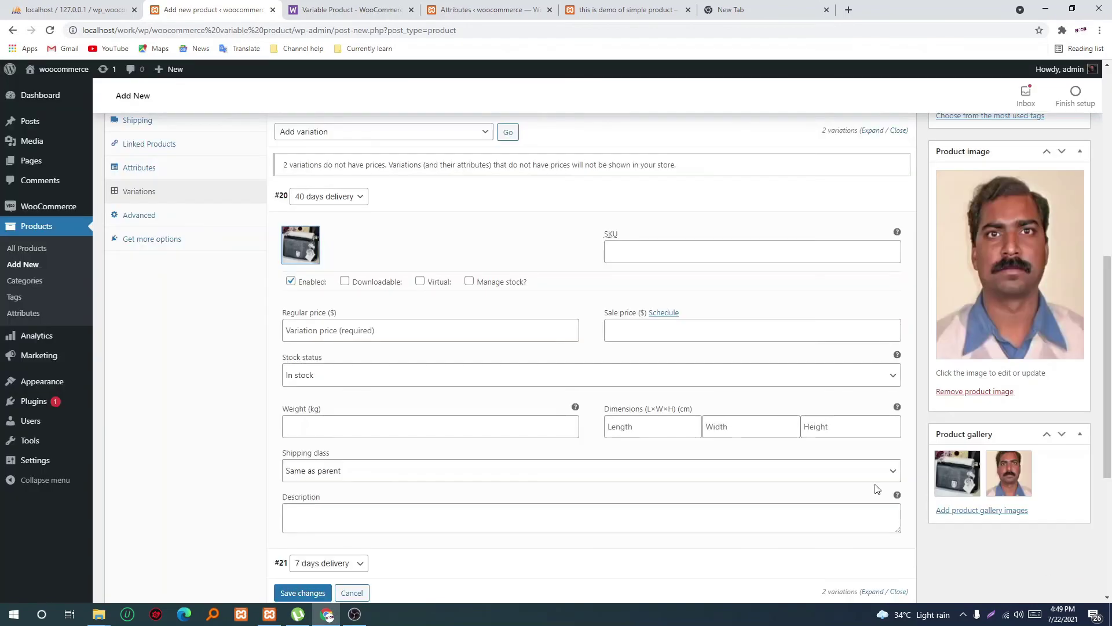
Step: Give the 40 days delivery variation a regular price of 10000, a sale price of 5000 and the stock status In stock
click(374, 333)
text(1)
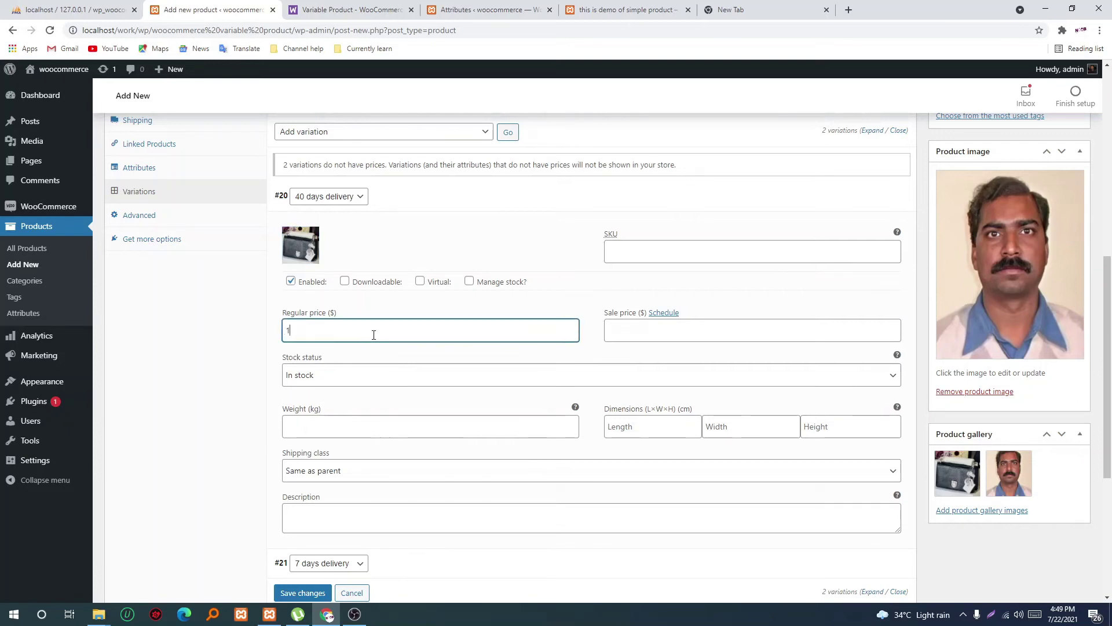
text(0000)
click(658, 333)
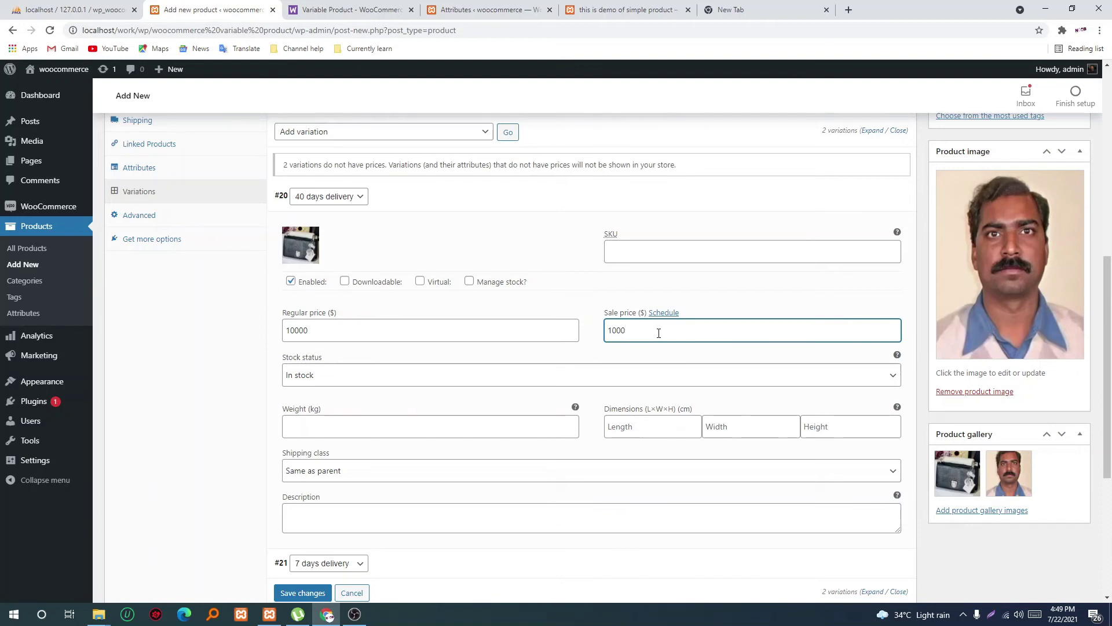
drag(655, 333, 606, 331)
text(5)
click(350, 374)
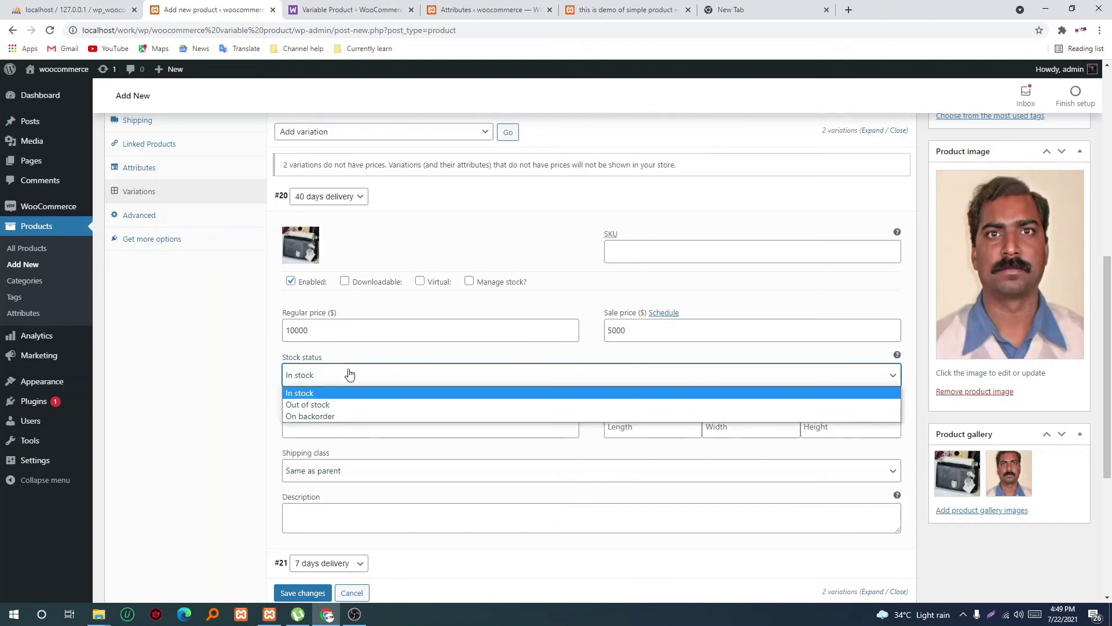
click(349, 393)
Step: Expand the 7 days delivery variation and set the portrait photo from the media library as its image
scroll(442, 464, down, 2)
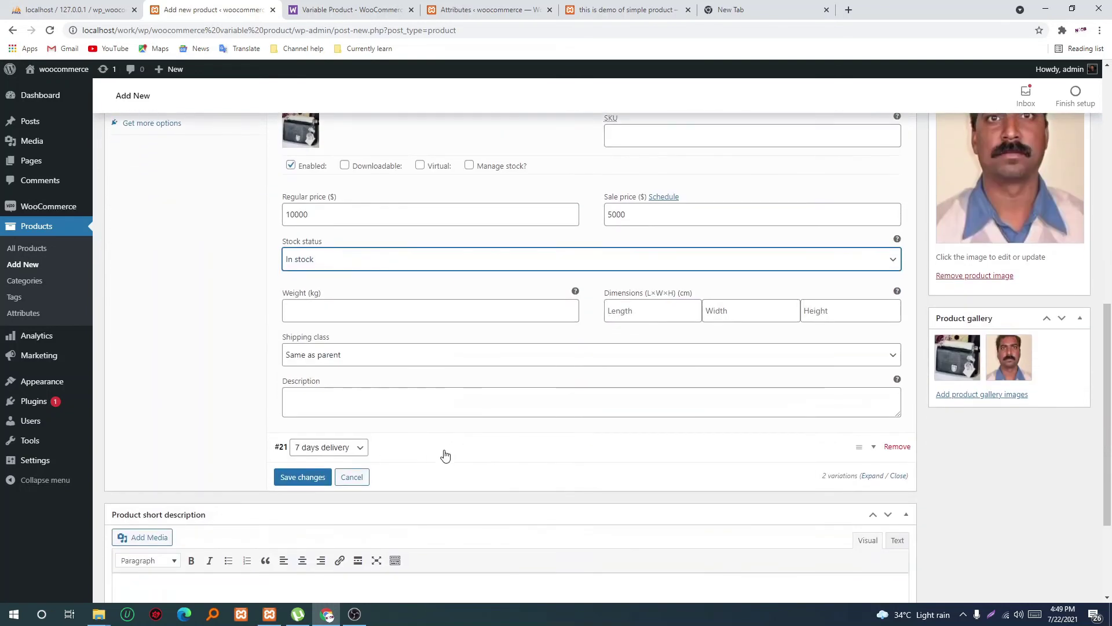
click(444, 456)
scroll(449, 454, down, 1)
scroll(319, 440, down, 1)
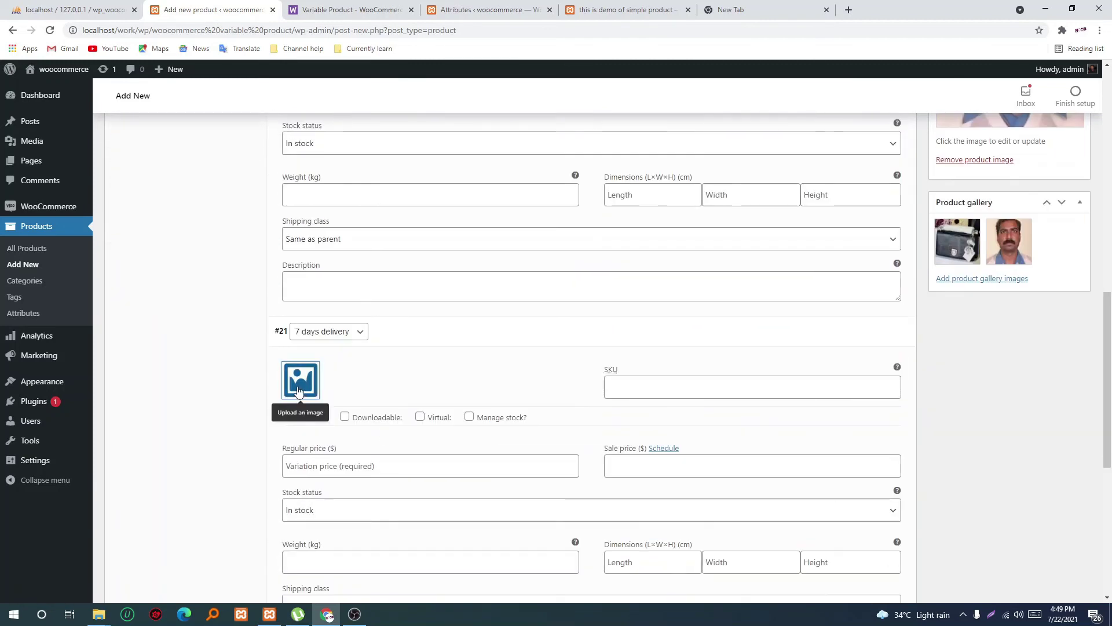
click(299, 391)
click(62, 219)
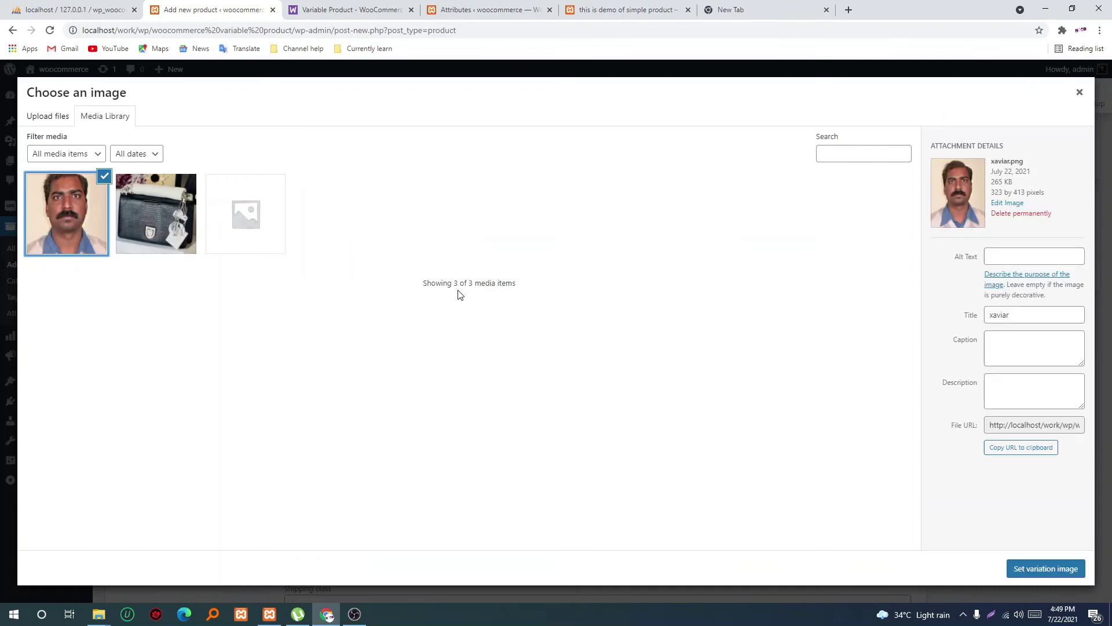
click(1057, 568)
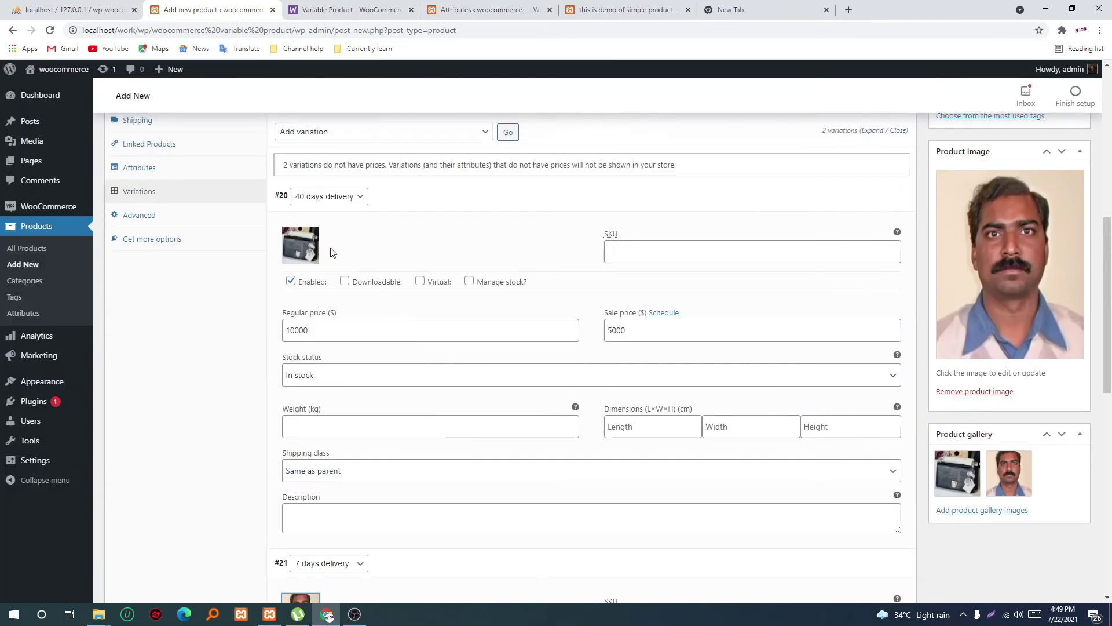
Step: Set the 7 days delivery variation's regular price to 10000 and its sale price to 8000
scroll(429, 400, down, 1)
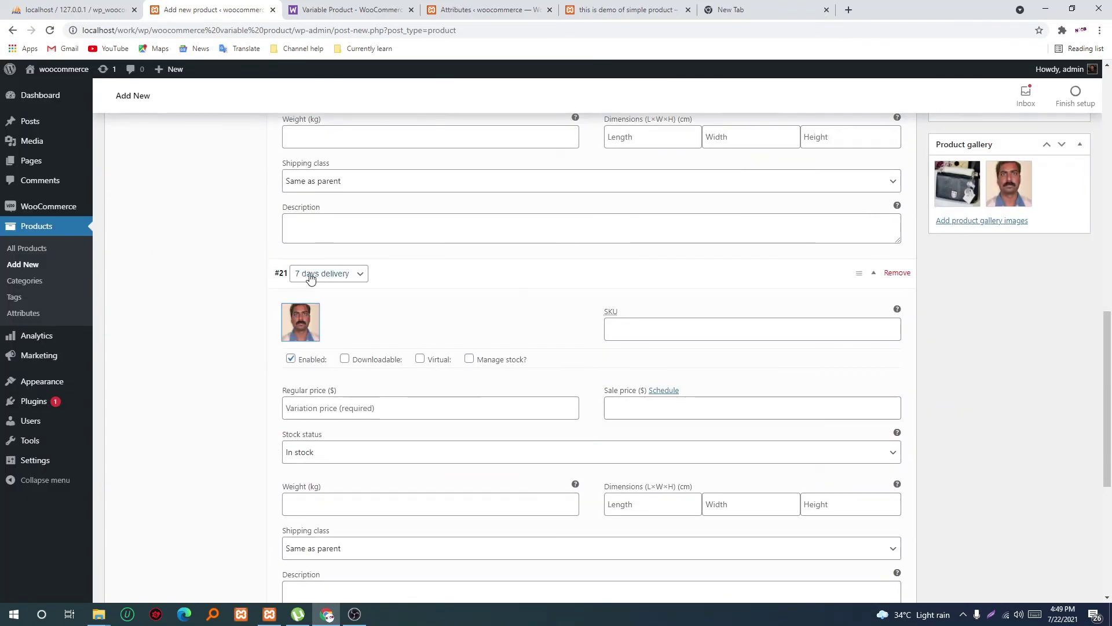
click(375, 408)
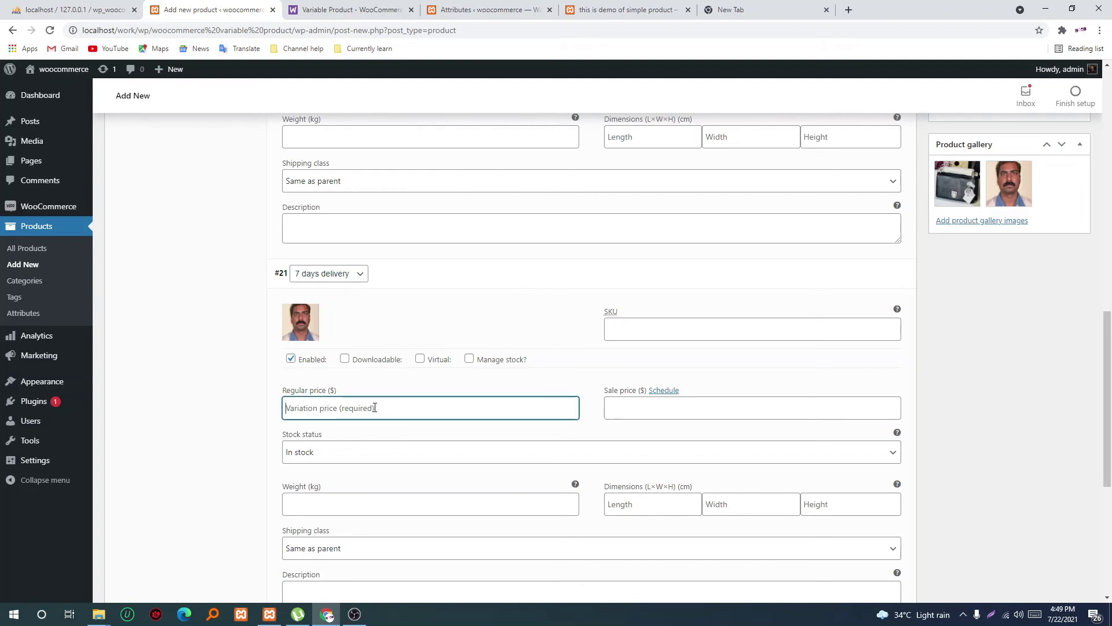
text(10000)
click(637, 412)
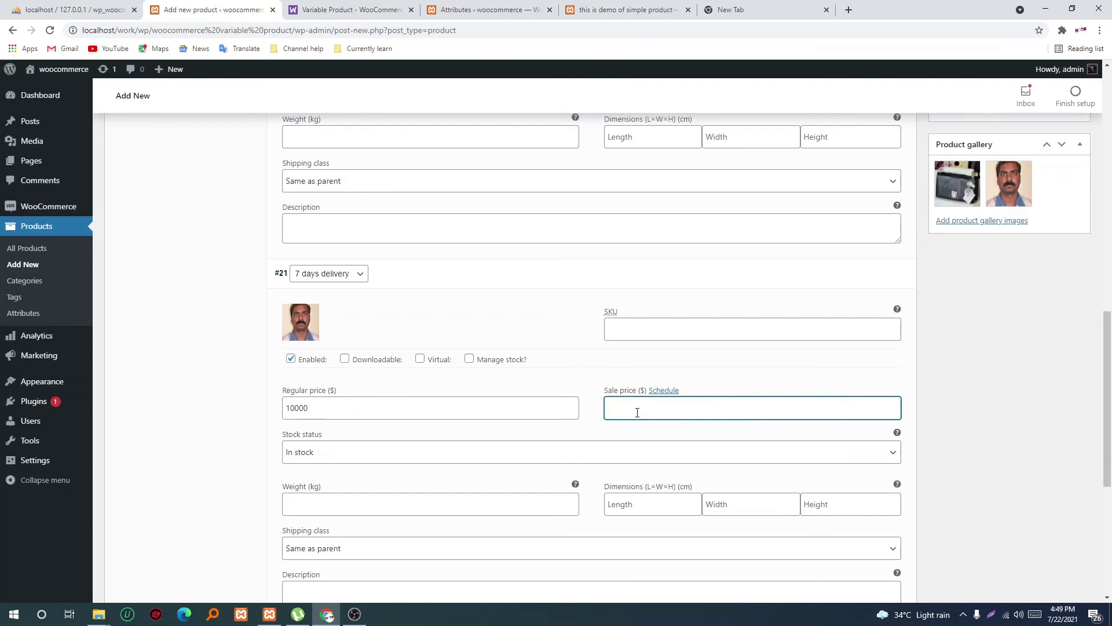
text(8000)
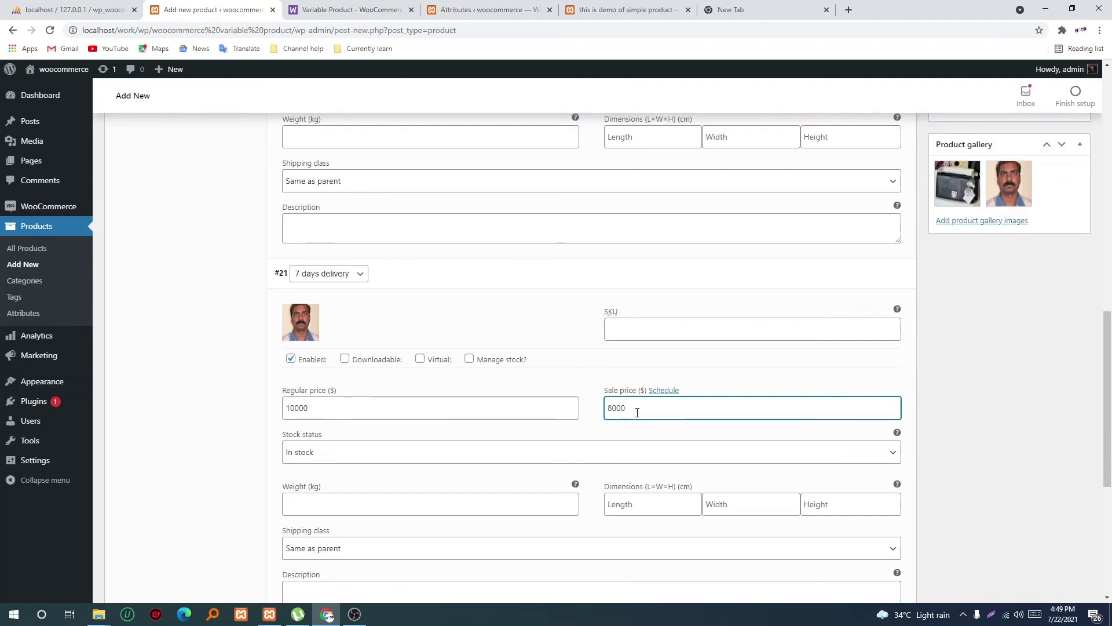
scroll(636, 415, up, 1)
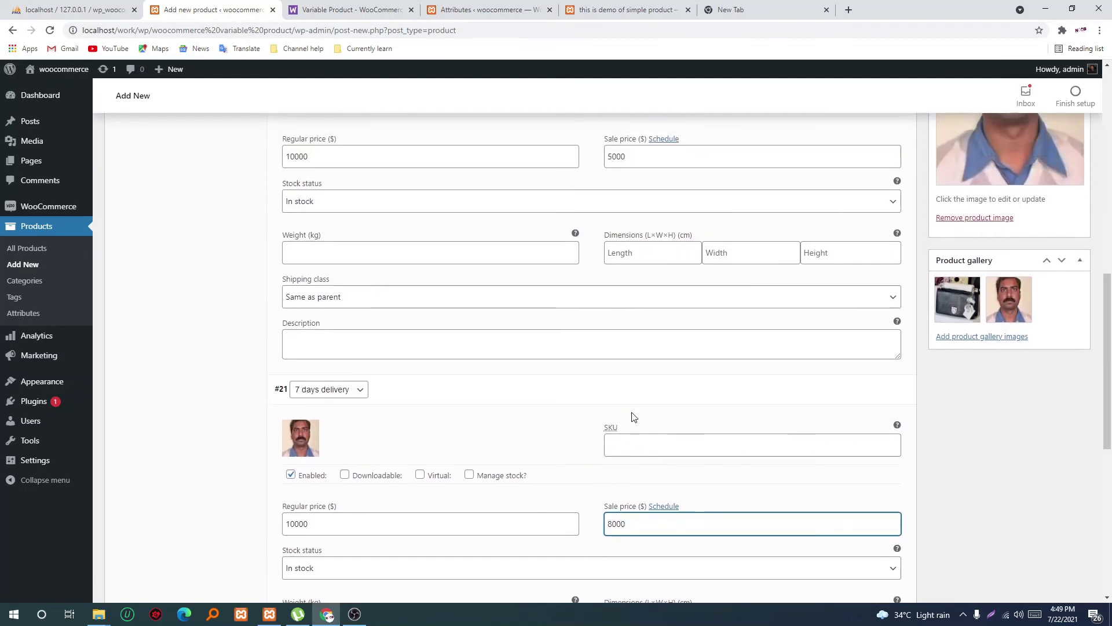
drag(323, 151, 273, 155)
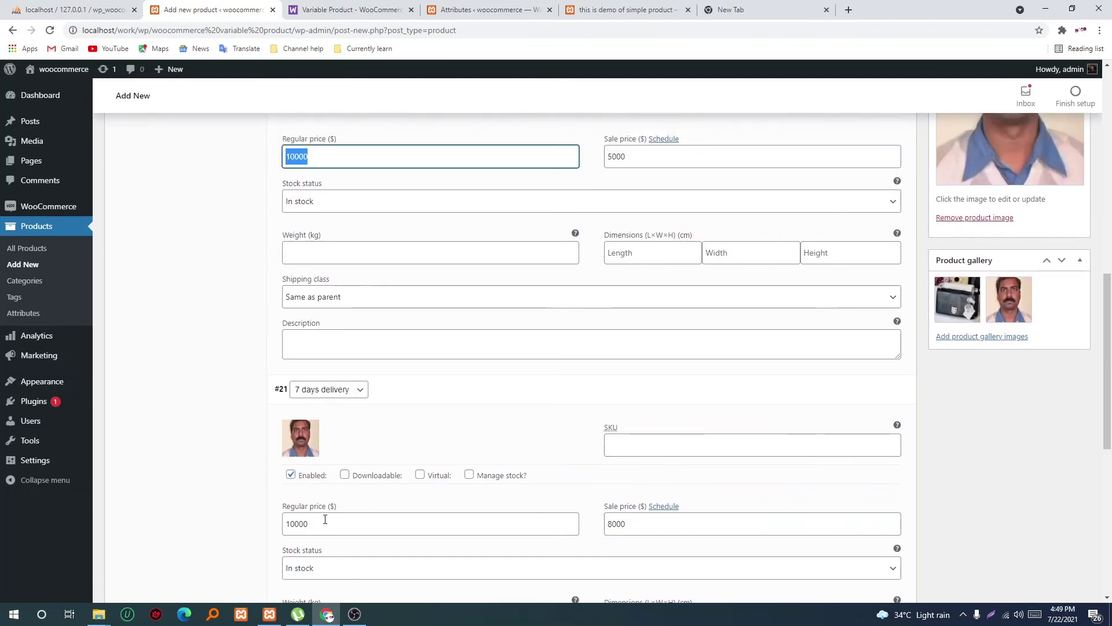
Step: Check the regular and sale prices of the 40 days and 7 days delivery variations, and save the variation changes
drag(325, 520, 276, 523)
drag(639, 158, 604, 161)
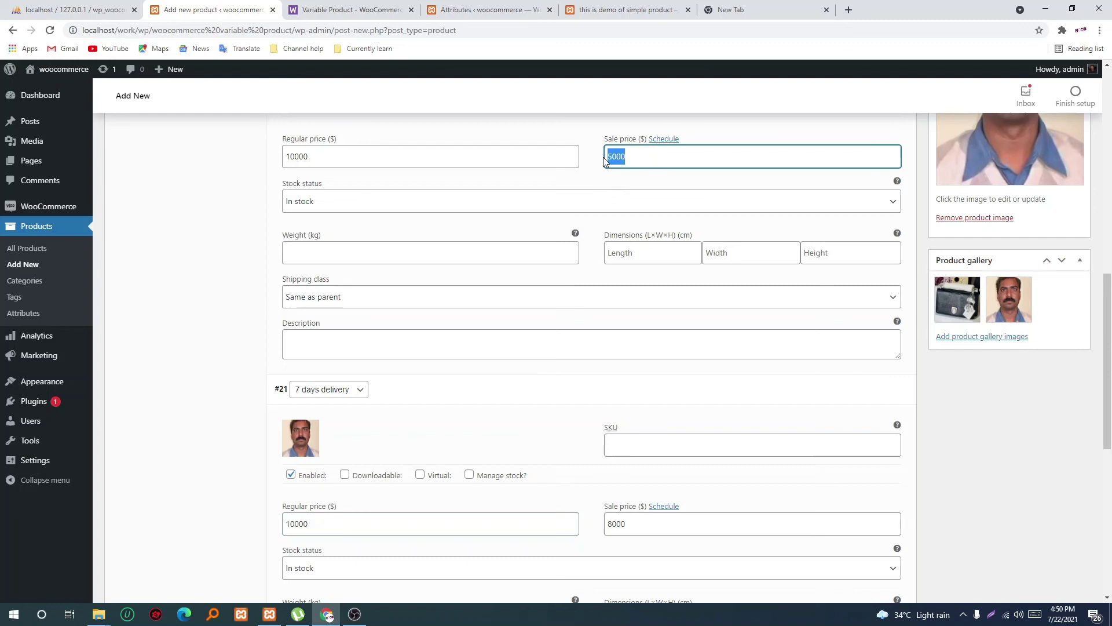
drag(639, 523, 605, 524)
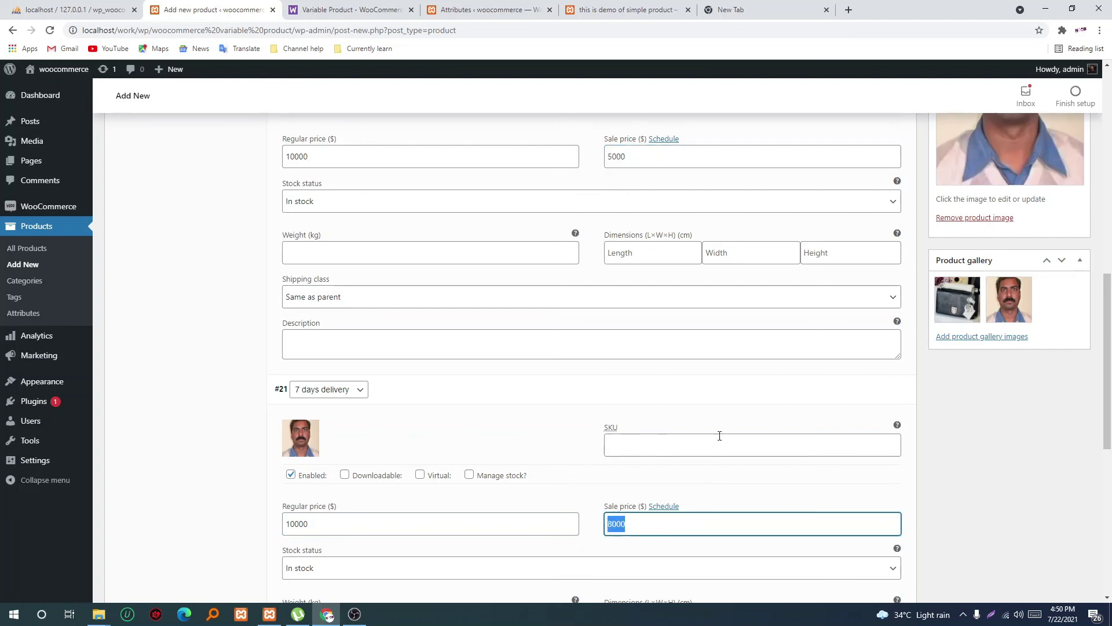
scroll(686, 402, down, 3)
scroll(684, 396, down, 1)
click(299, 524)
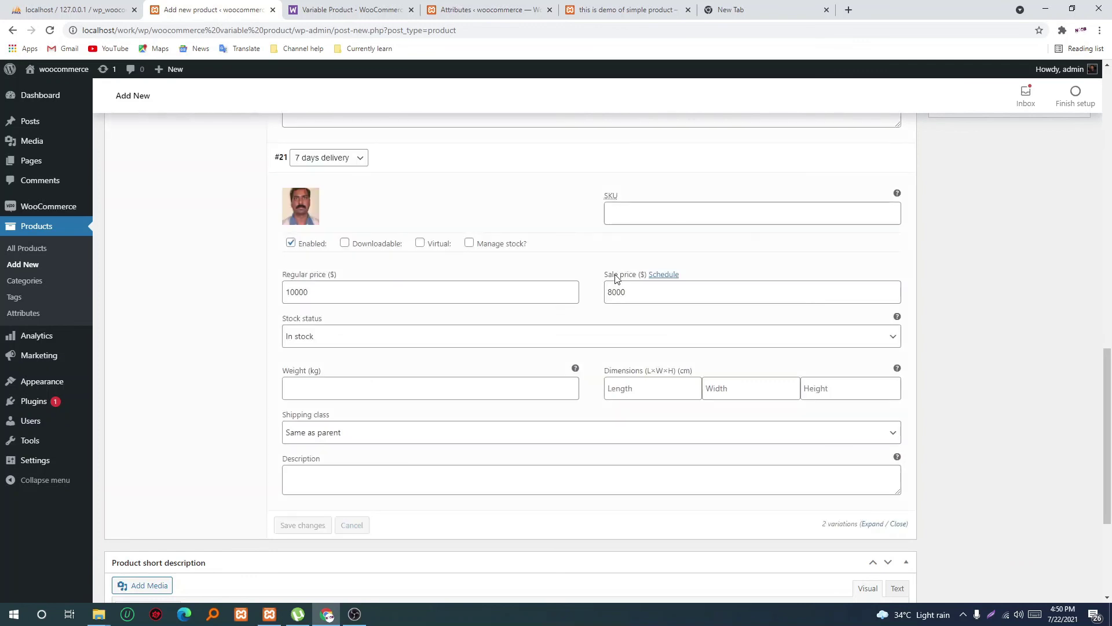
scroll(616, 279, up, 5)
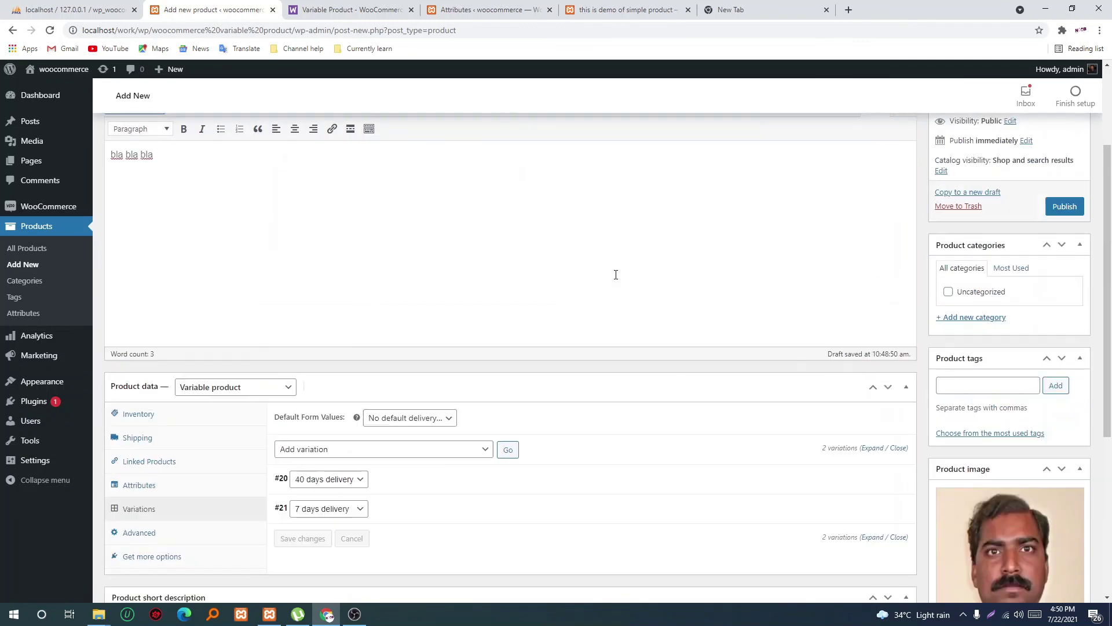
Step: Switch to the storefront and open the Shop page from the simple product's page
click(347, 10)
click(500, 7)
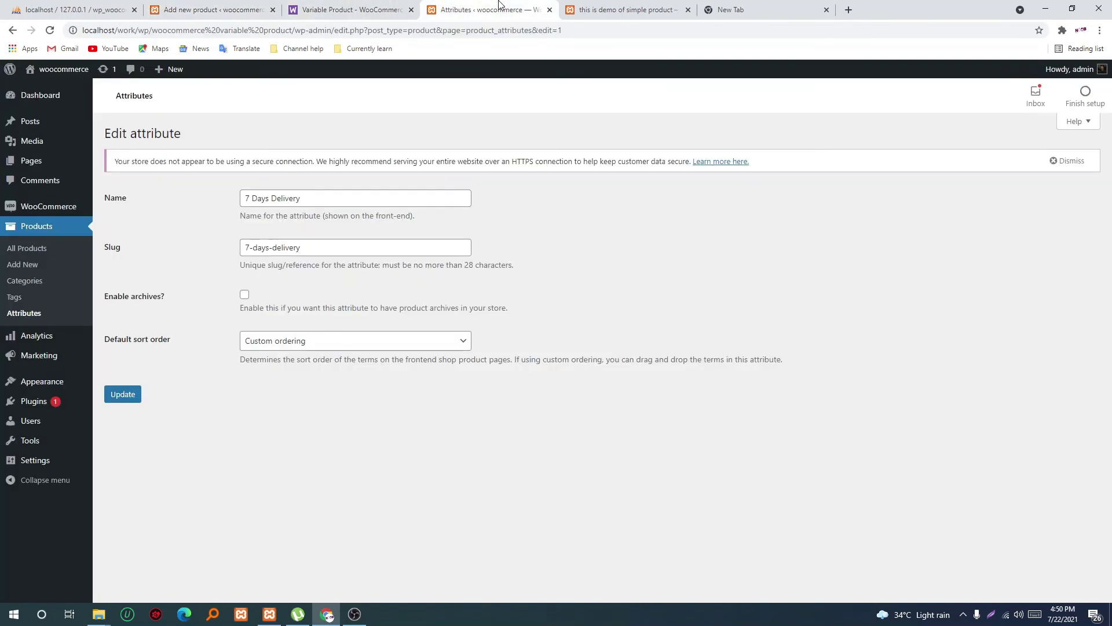
click(602, 9)
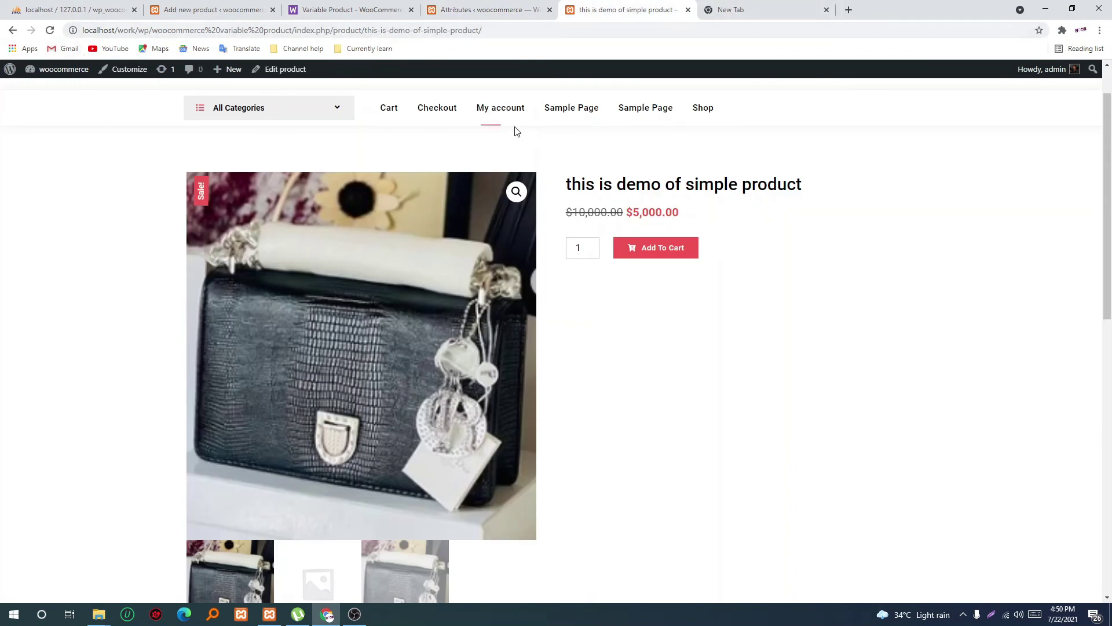
click(718, 114)
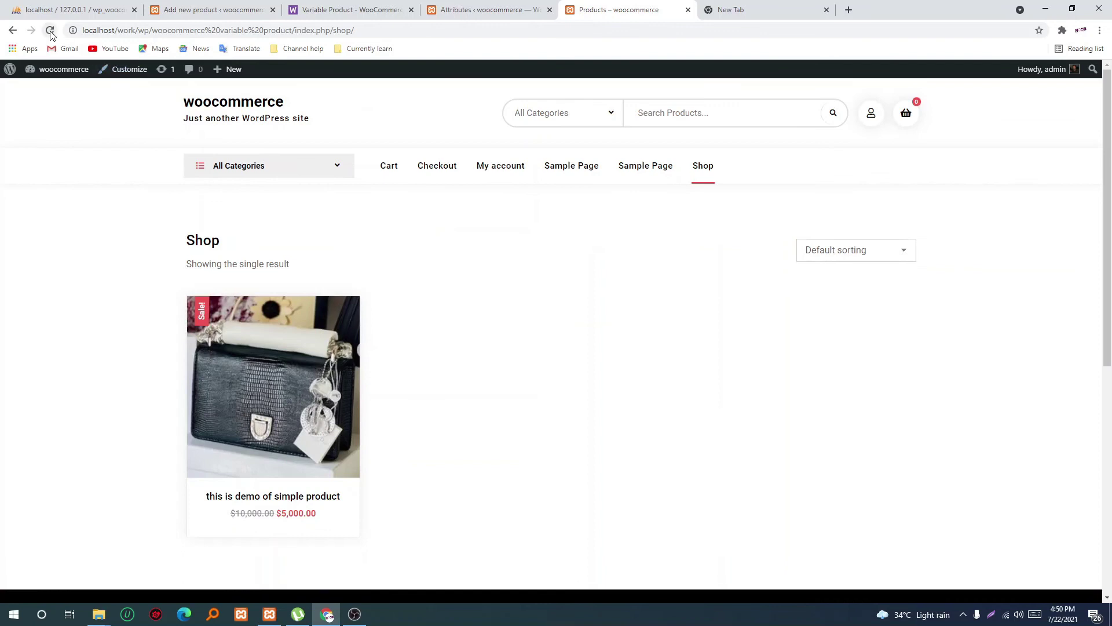
Step: Move the product editor's browser tab beside the shop's tab and publish the variable product
click(339, 8)
drag(212, 9, 568, 18)
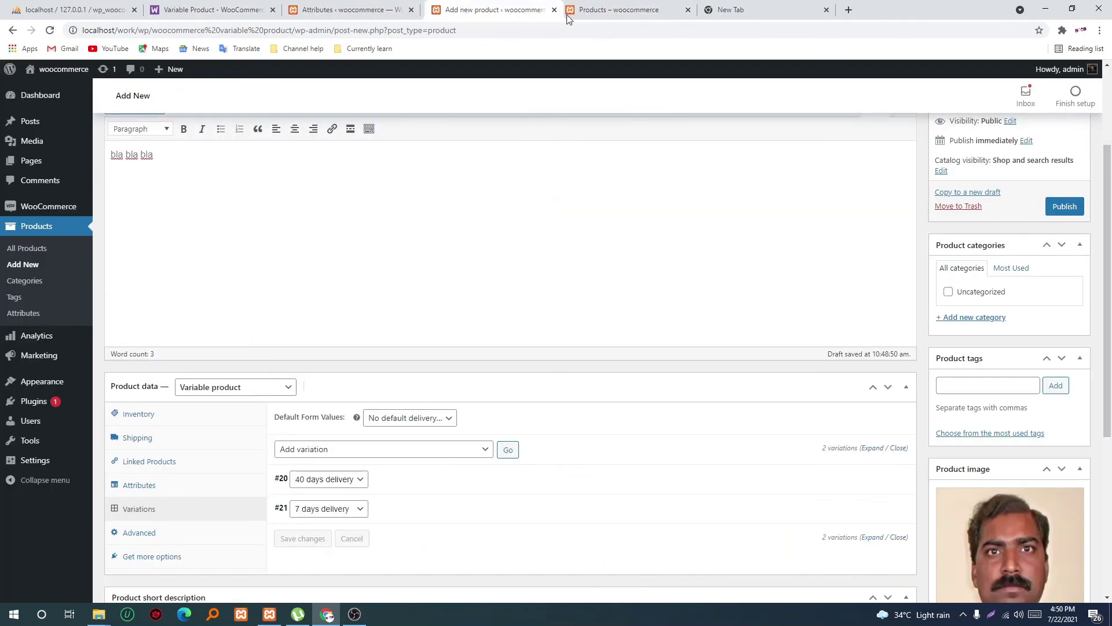
click(1065, 207)
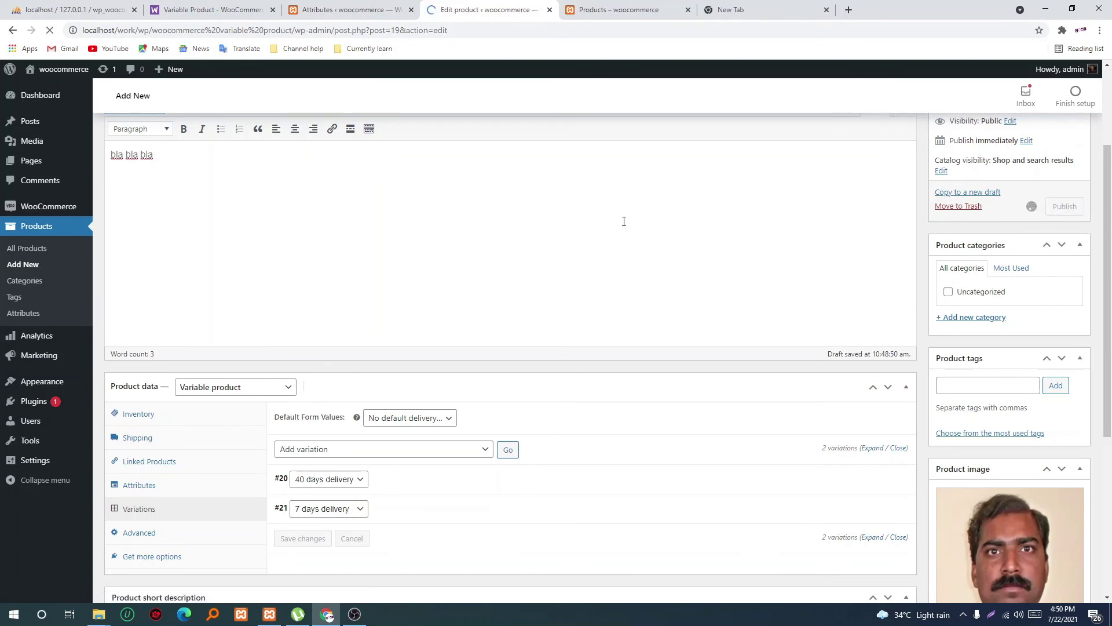
Step: Reload the storefront's Shop page and open the variable product demo from the listing
click(614, 11)
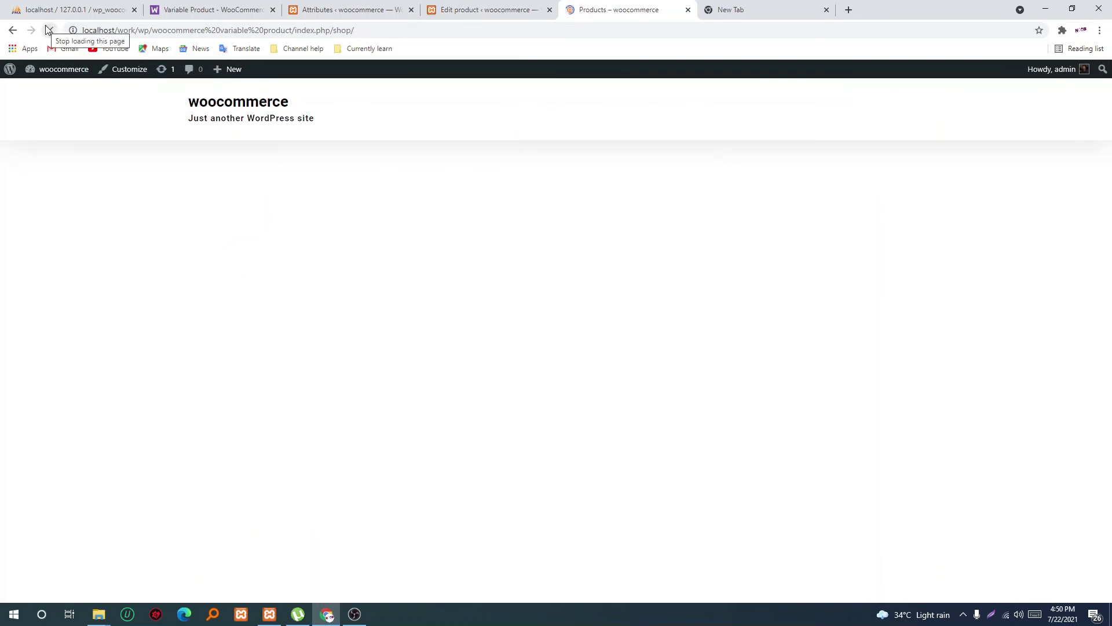
mouse_move(427, 355)
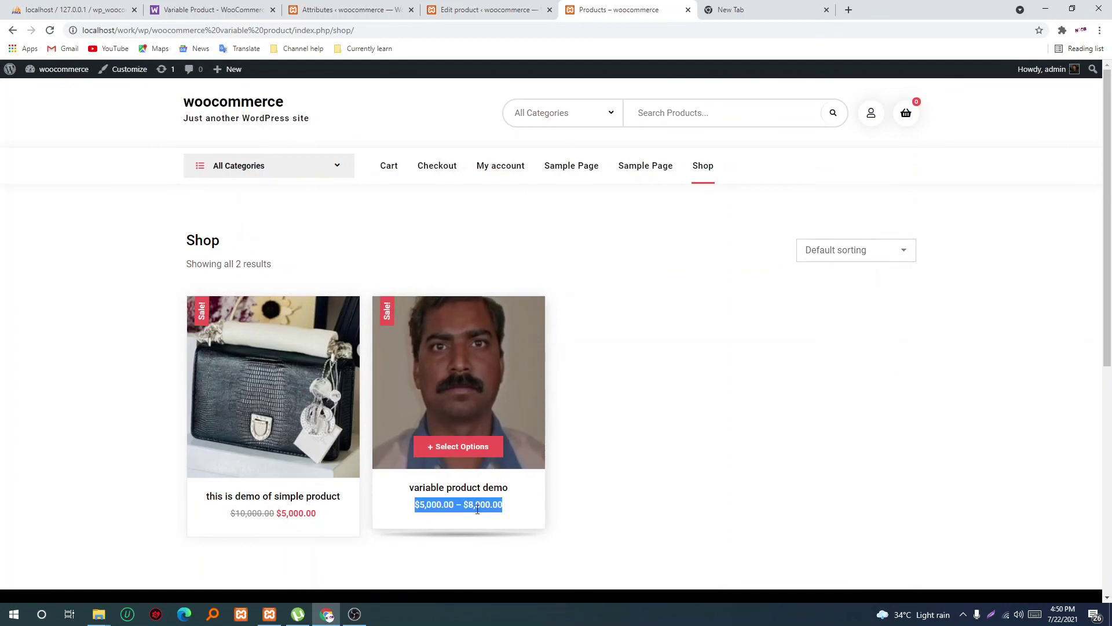
click(525, 447)
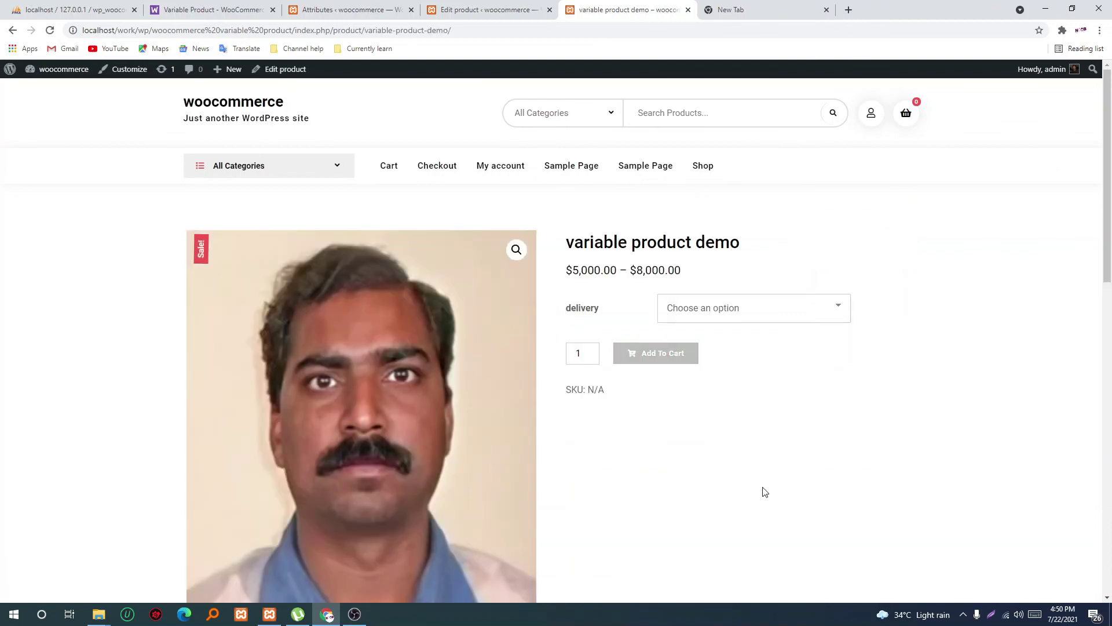
Step: Select the 7 days delivery option on the variable product's page and examine its regular and sale prices
scroll(765, 492, down, 2)
drag(564, 155, 686, 151)
click(704, 145)
click(770, 193)
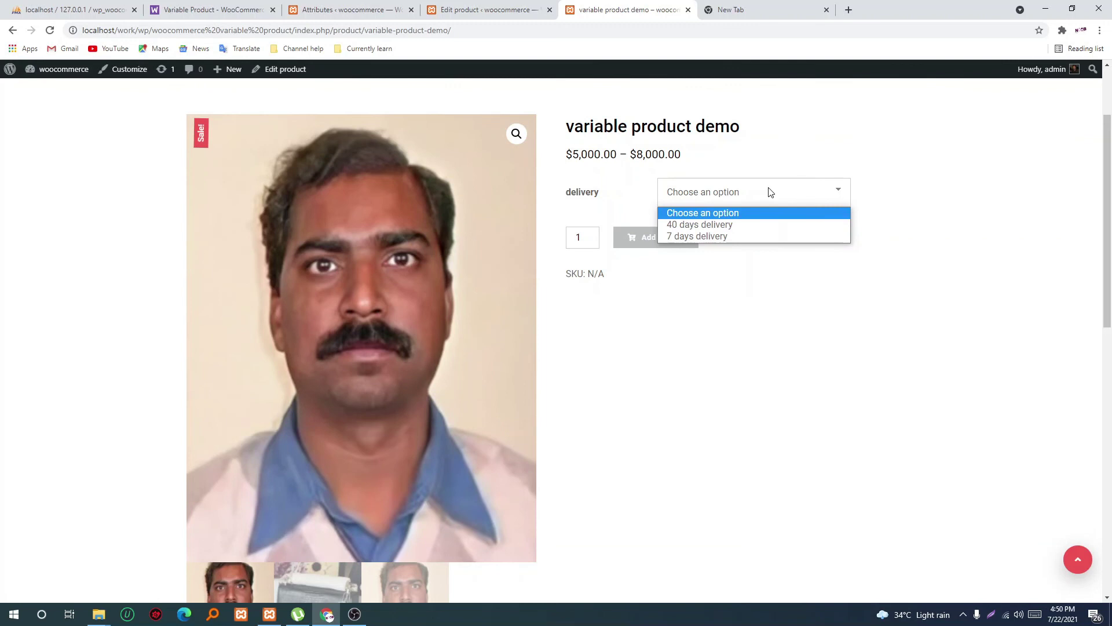
click(738, 234)
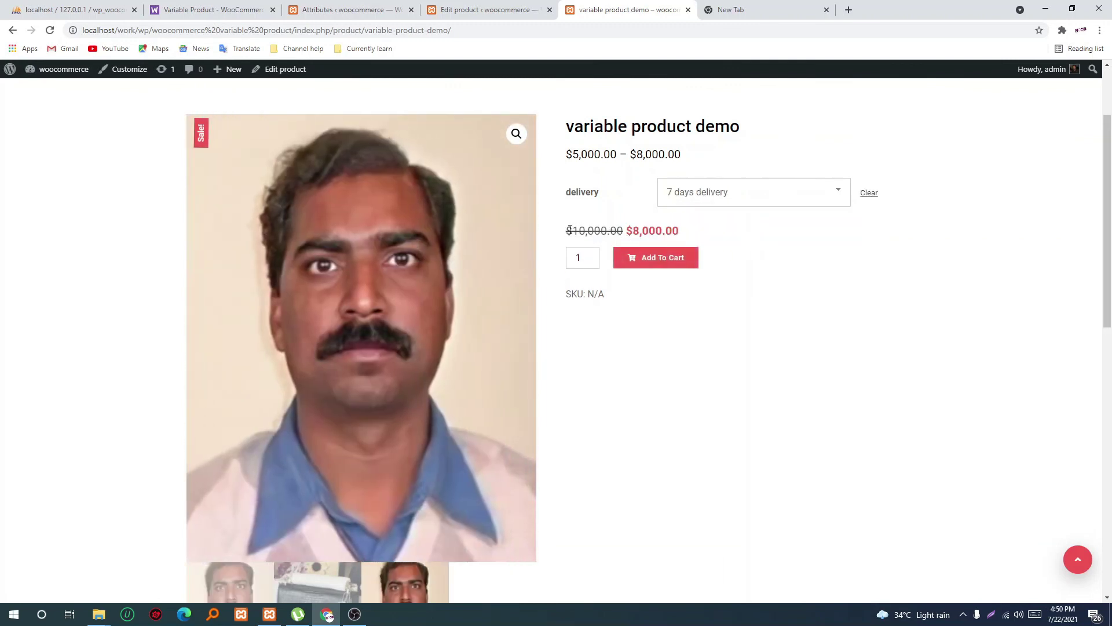
drag(565, 233, 608, 295)
click(696, 234)
drag(677, 230, 569, 231)
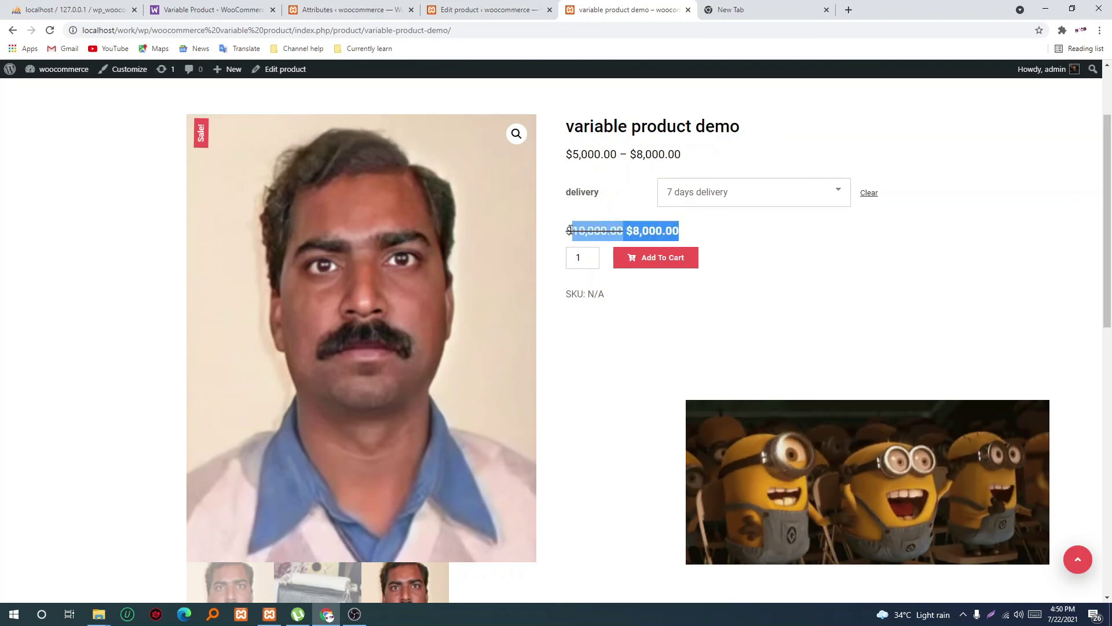
click(820, 324)
Step: Alternate between the 40 days and 7 days delivery options to compare price and image, ending on 40 days delivery
click(795, 195)
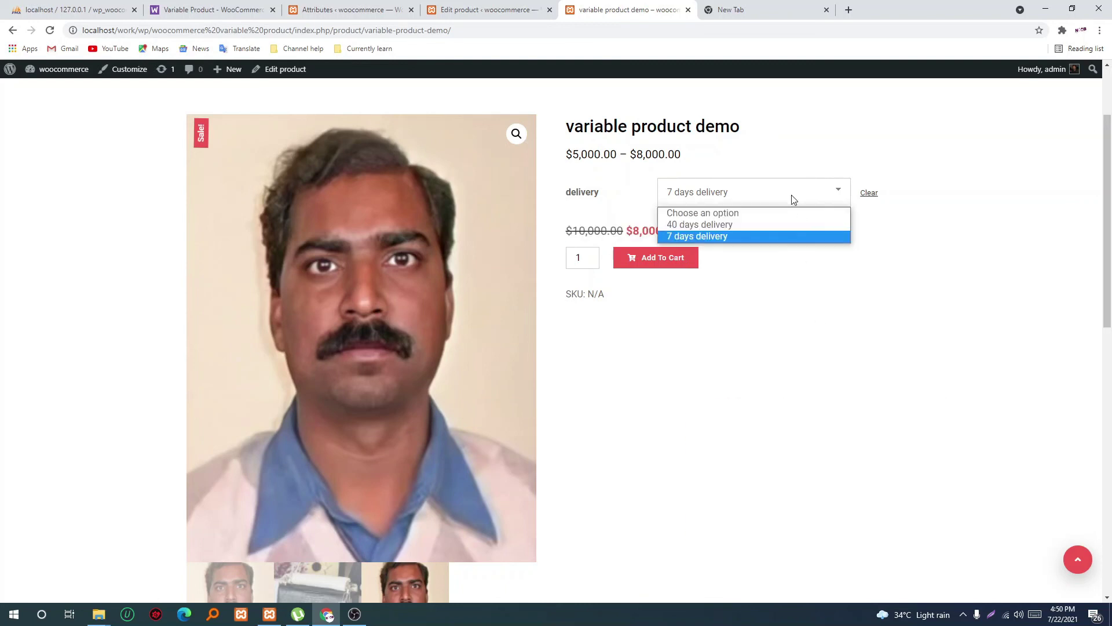
click(746, 226)
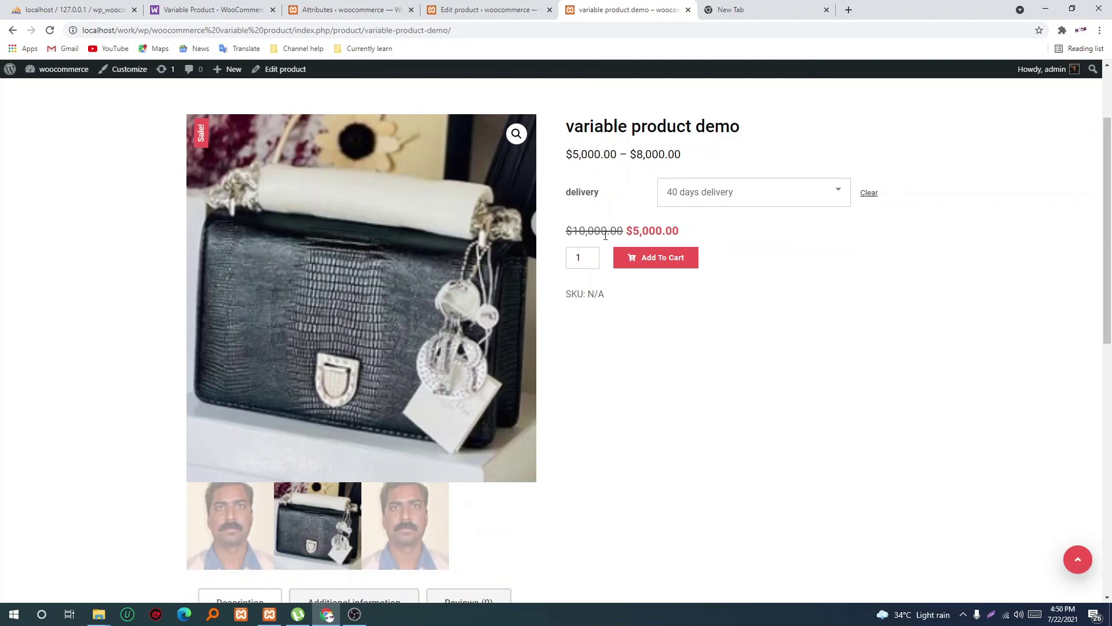
click(692, 200)
click(702, 234)
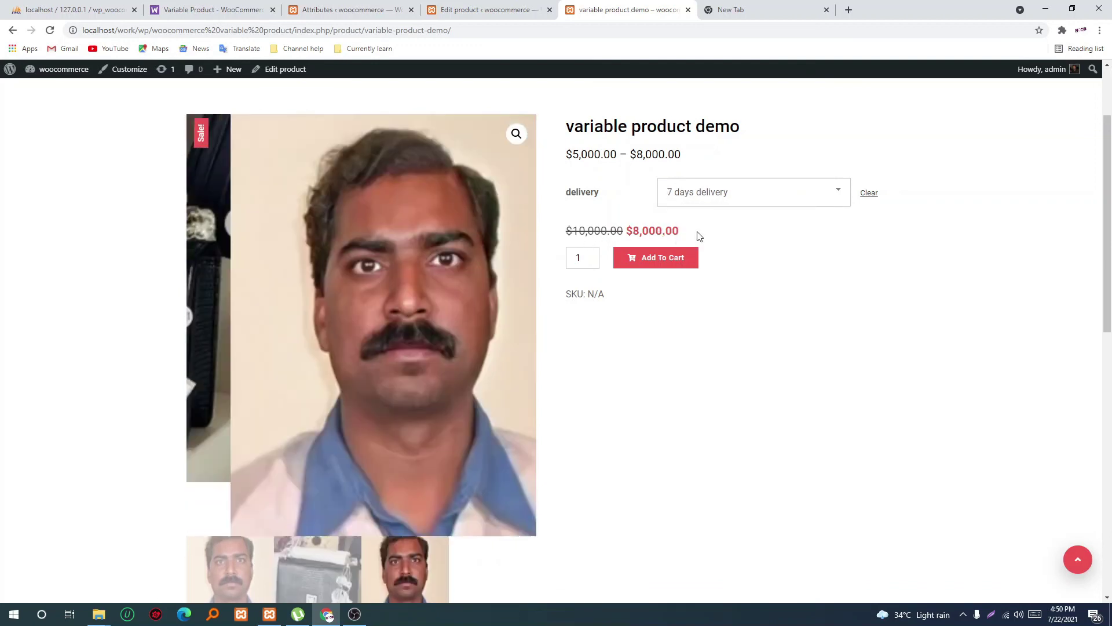
click(701, 203)
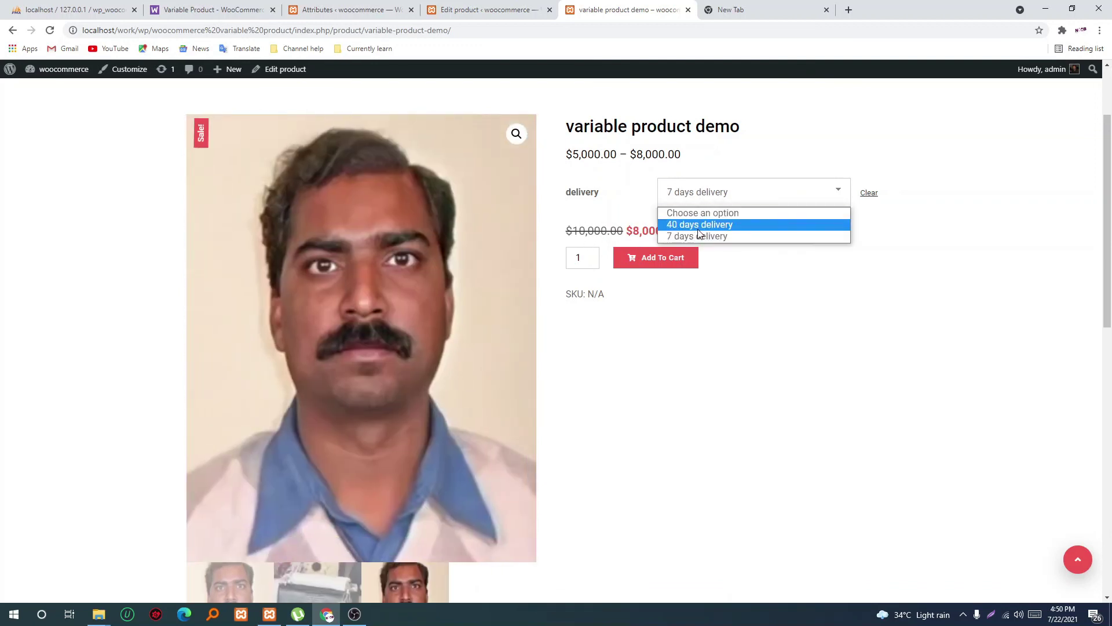
click(702, 224)
click(694, 196)
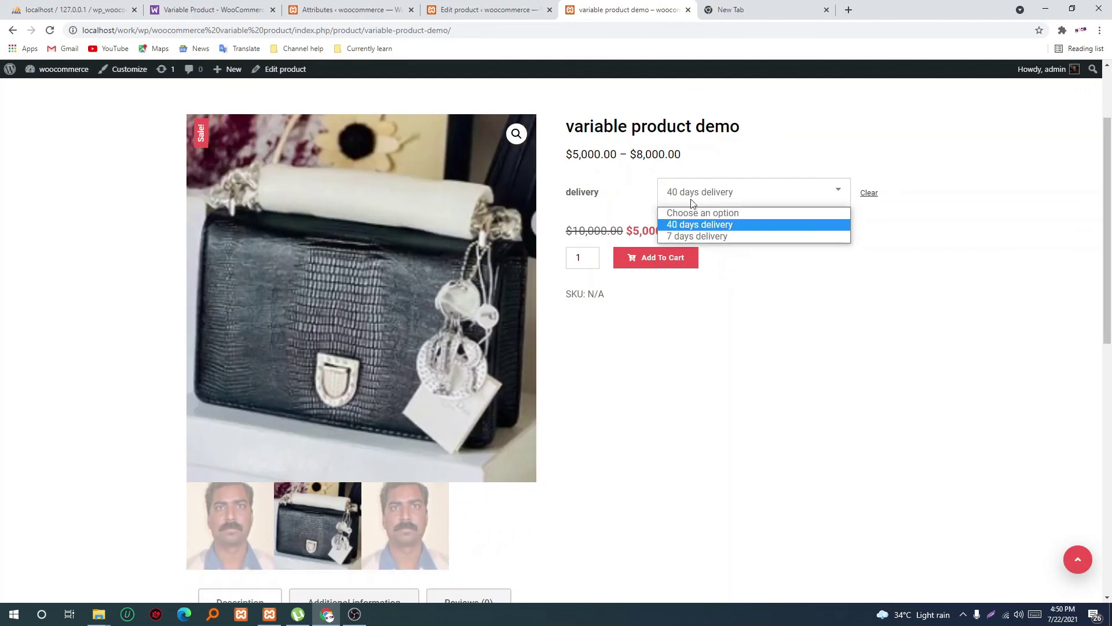
click(692, 235)
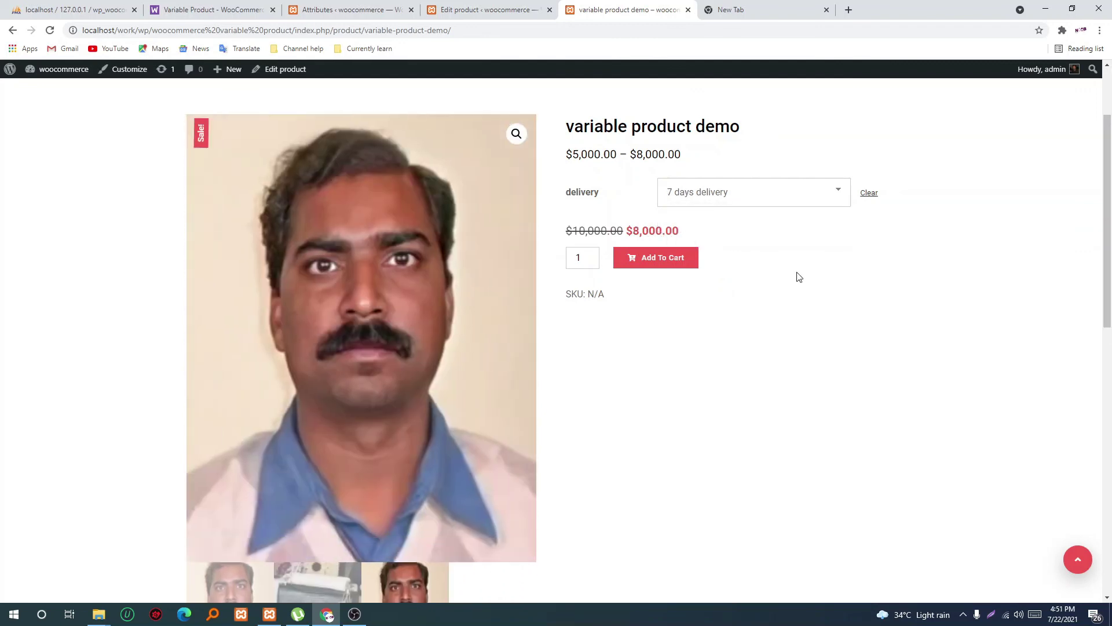
click(746, 192)
click(724, 225)
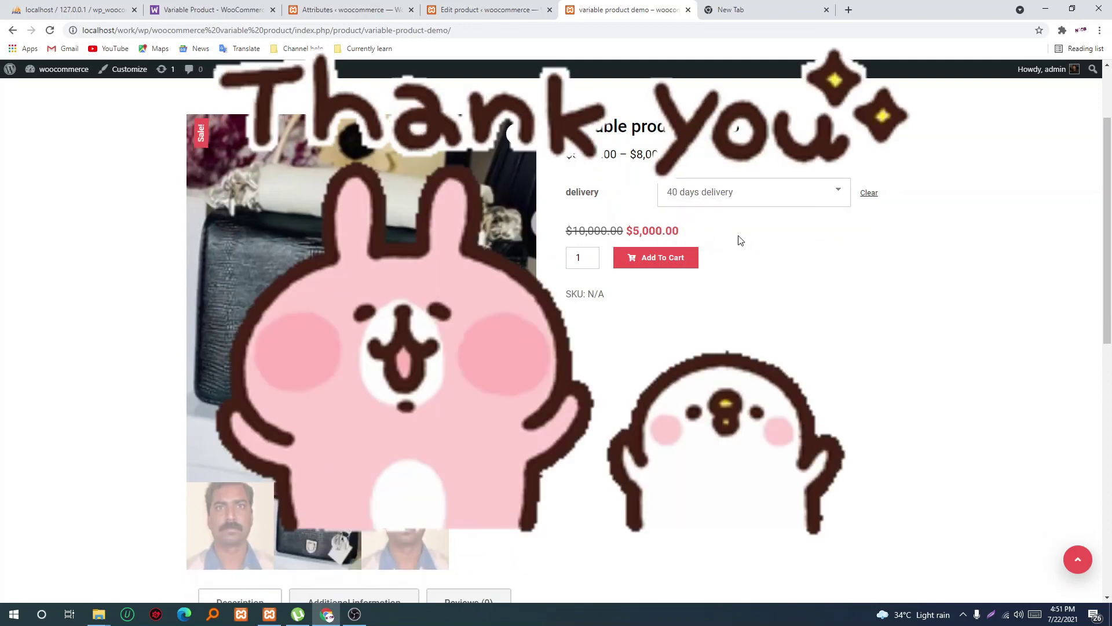